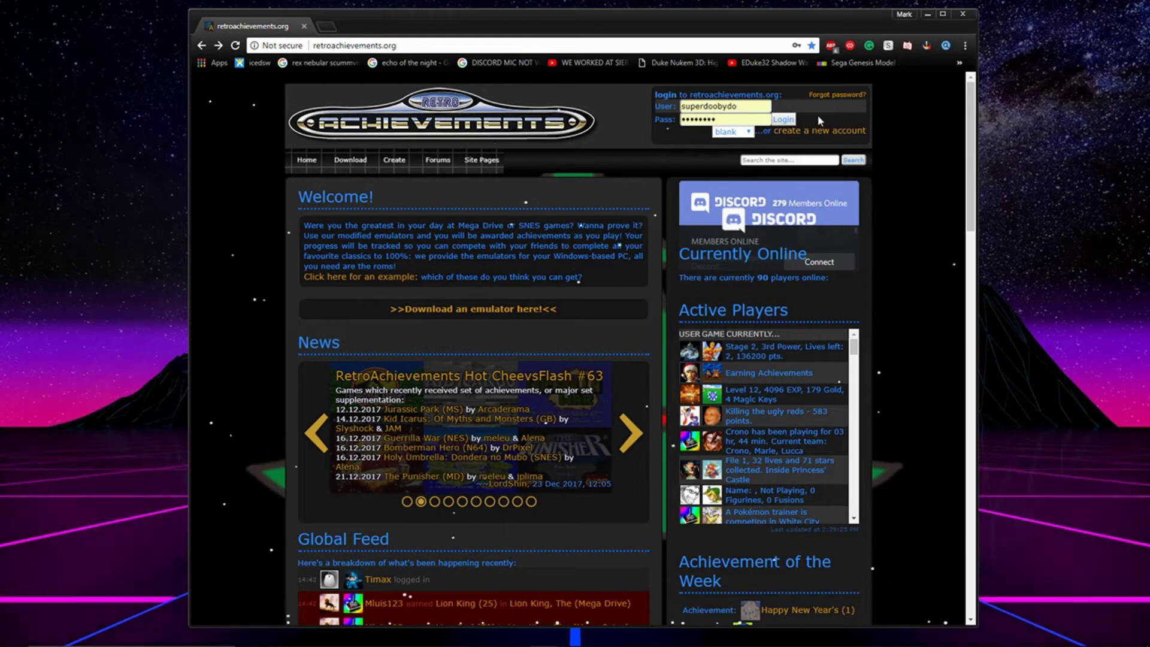
# Step: Open the GoldenEye 007 page from the site's Nintendo 64 game list and log in with the prefilled account credentials
pyautogui.moveTo(467, 160)
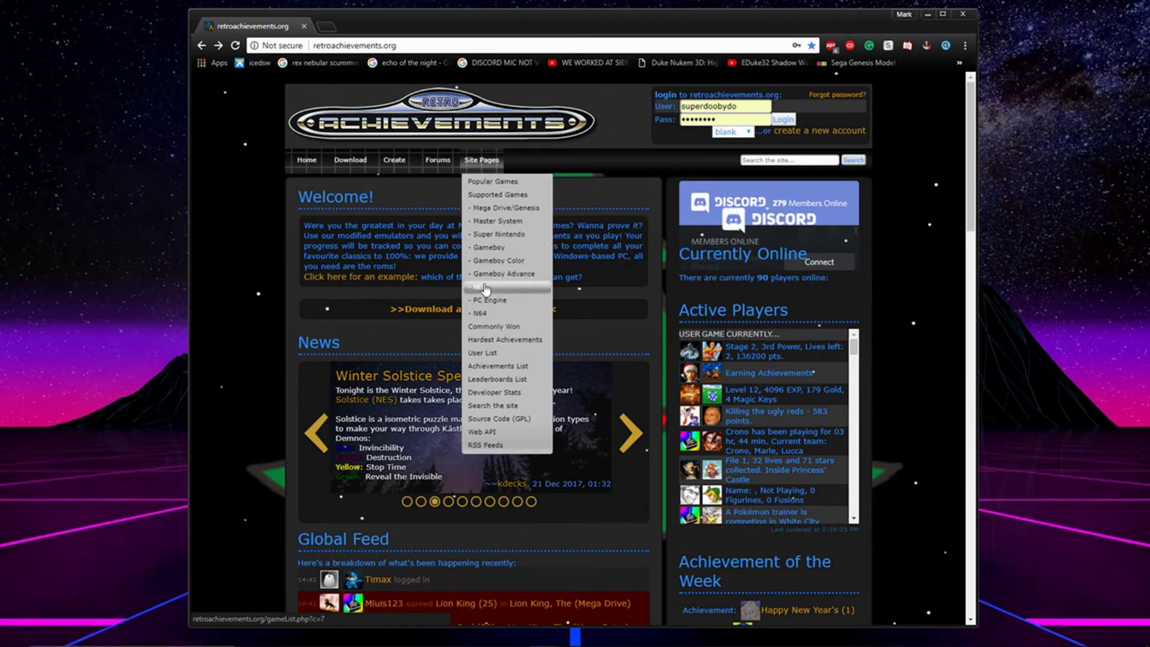
pyautogui.click(490, 314)
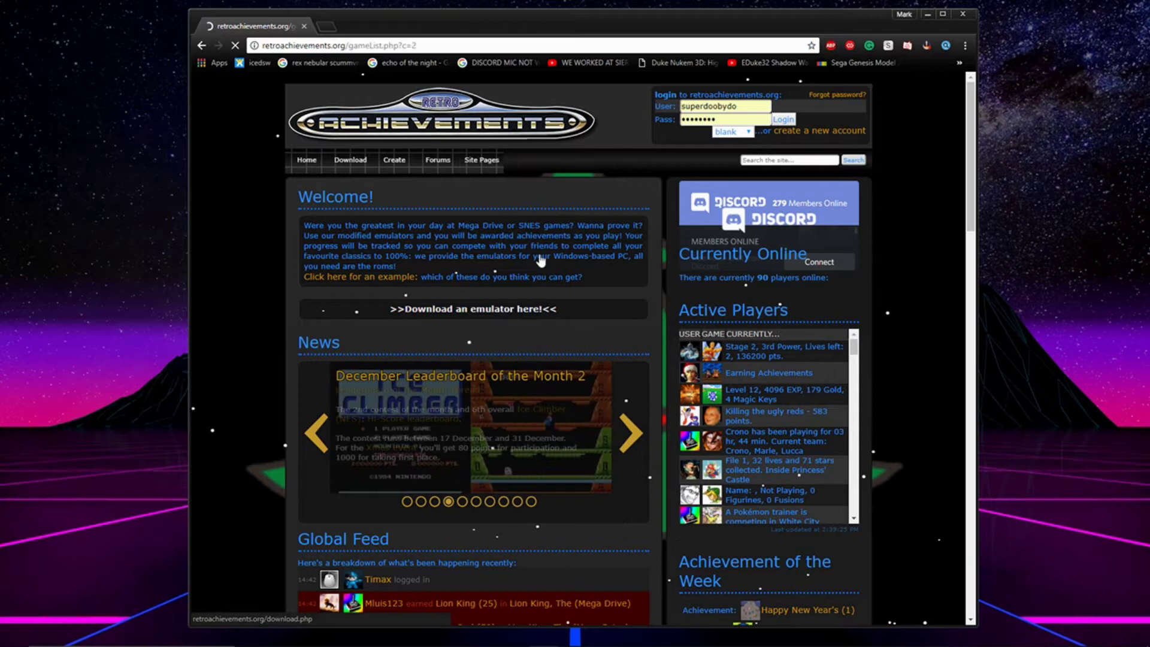
pyautogui.scroll(-3, 541, 250)
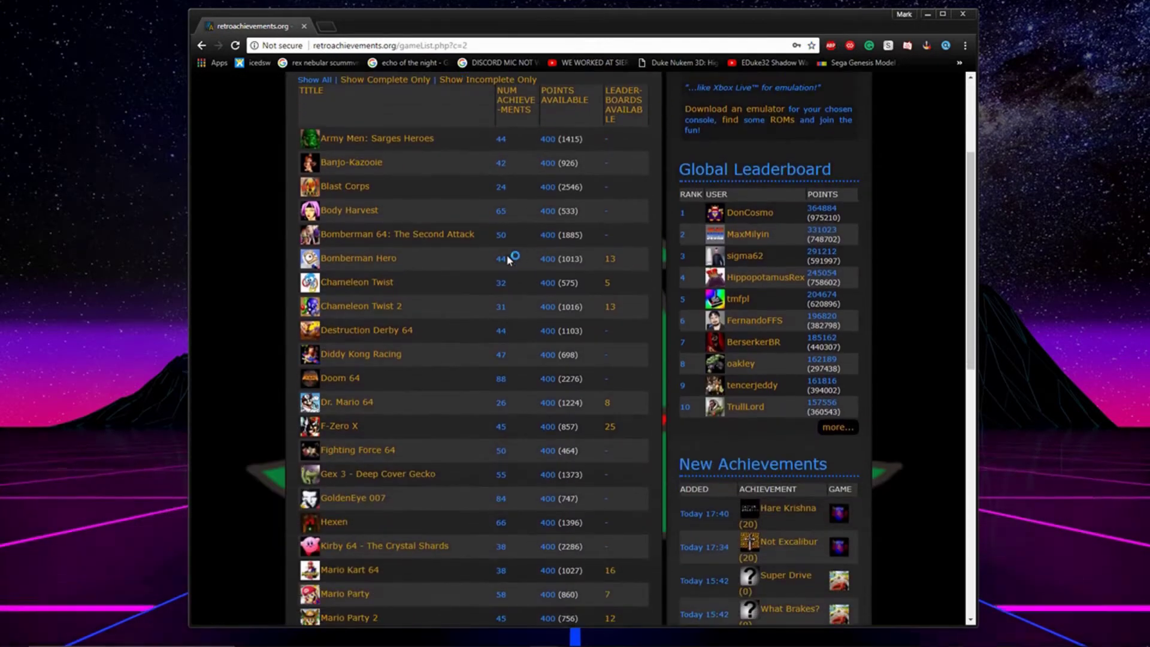
pyautogui.scroll(-4, 424, 297)
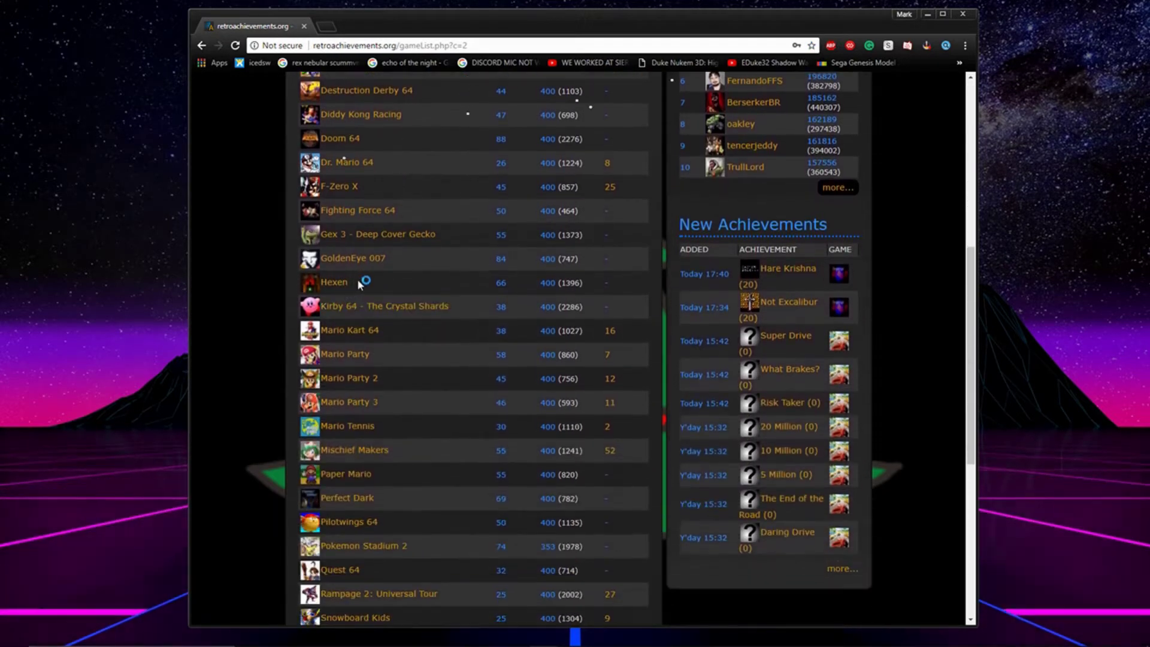
pyautogui.click(376, 263)
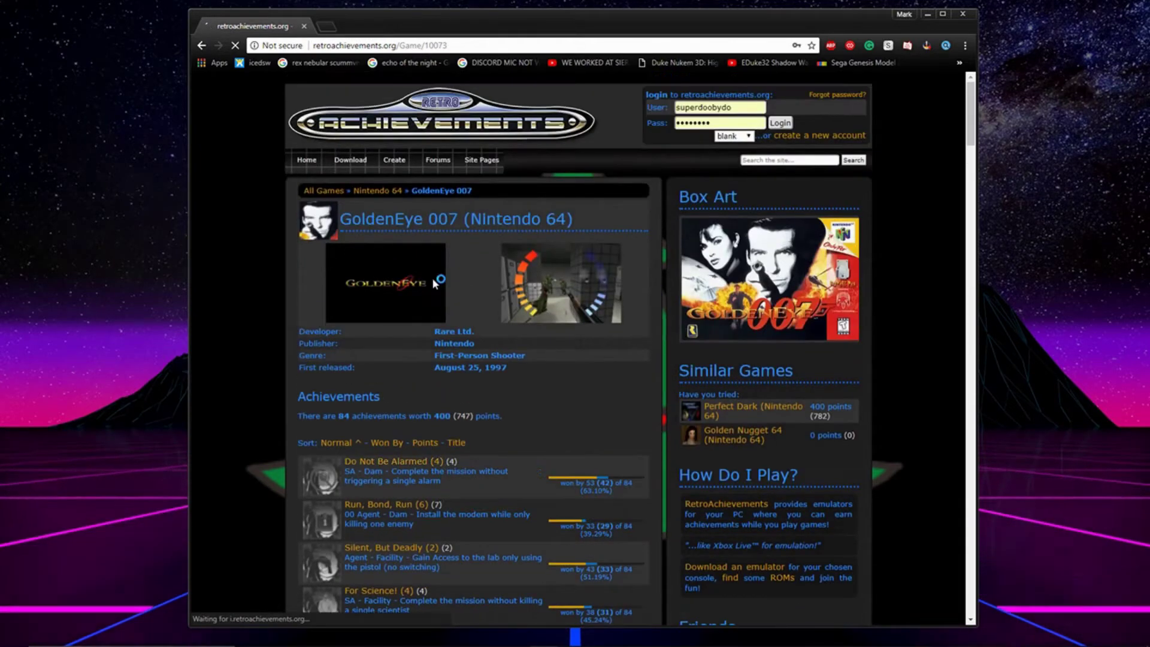
pyautogui.click(779, 123)
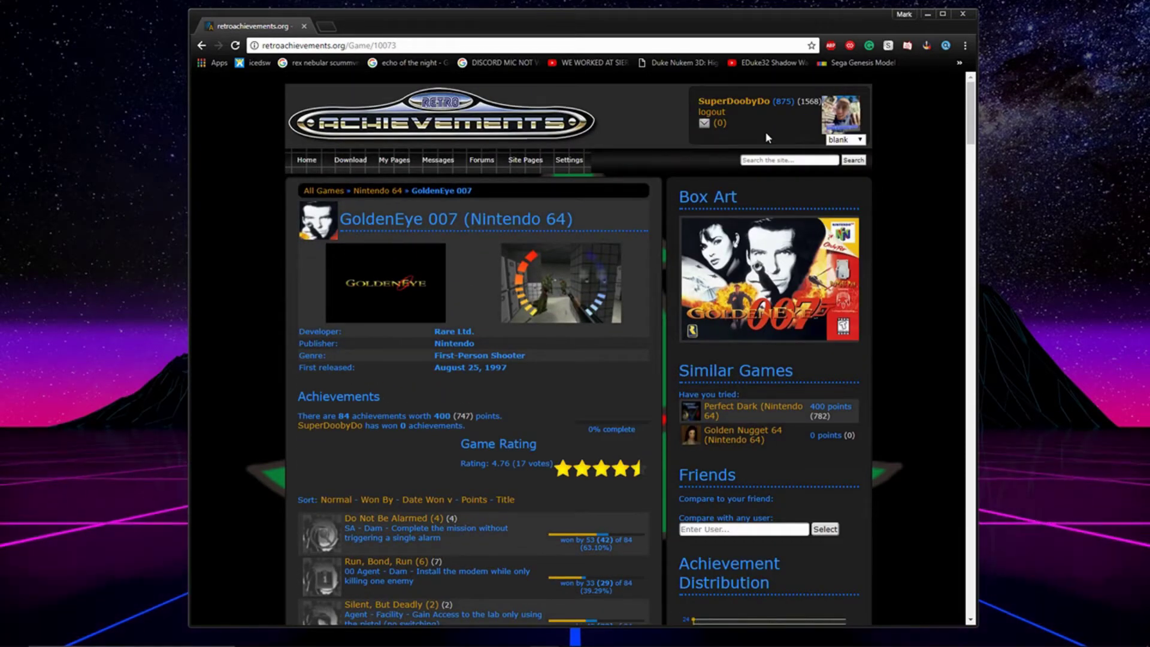
pyautogui.moveTo(295, 167)
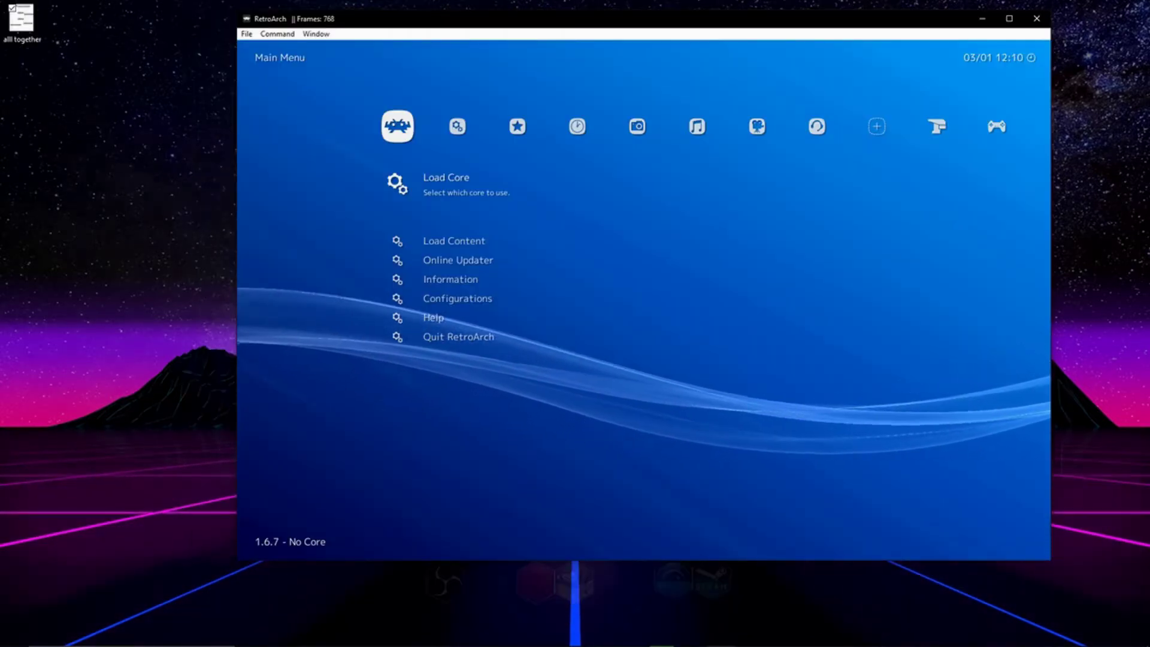
# Step: Switch to RetroArch and check the Save Configuration on Exit option in the Configuration settings
pyautogui.press('Right')
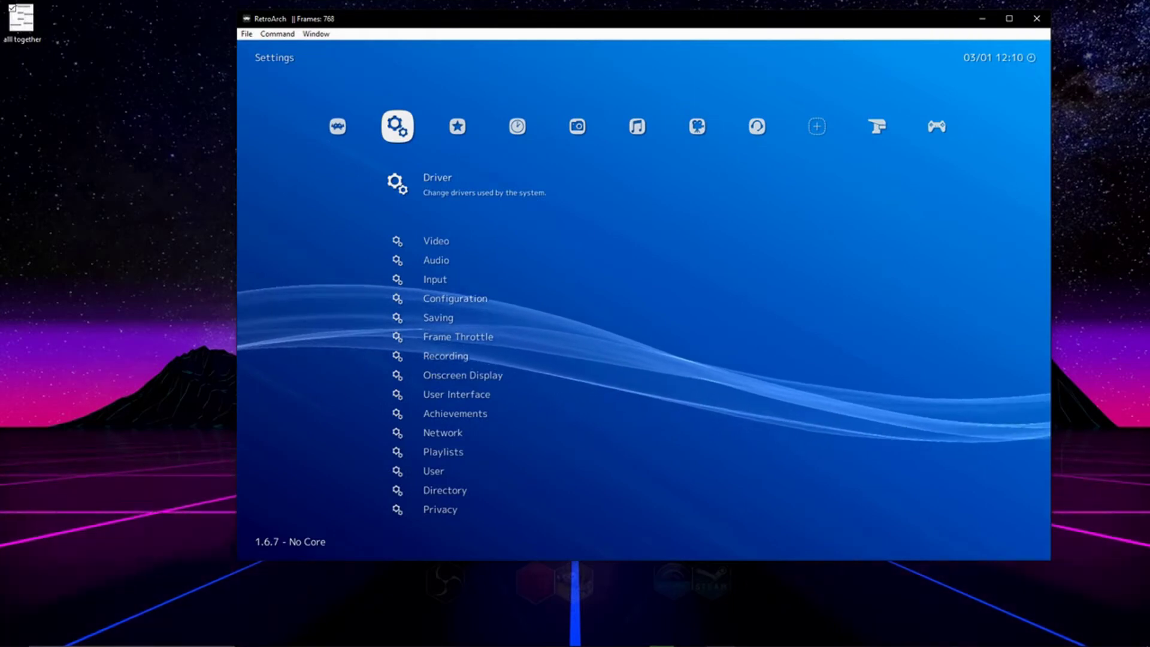
pyautogui.press('Down')
pyautogui.press('Down')
pyautogui.press('Down')
pyautogui.press('Down')
pyautogui.press('Return')
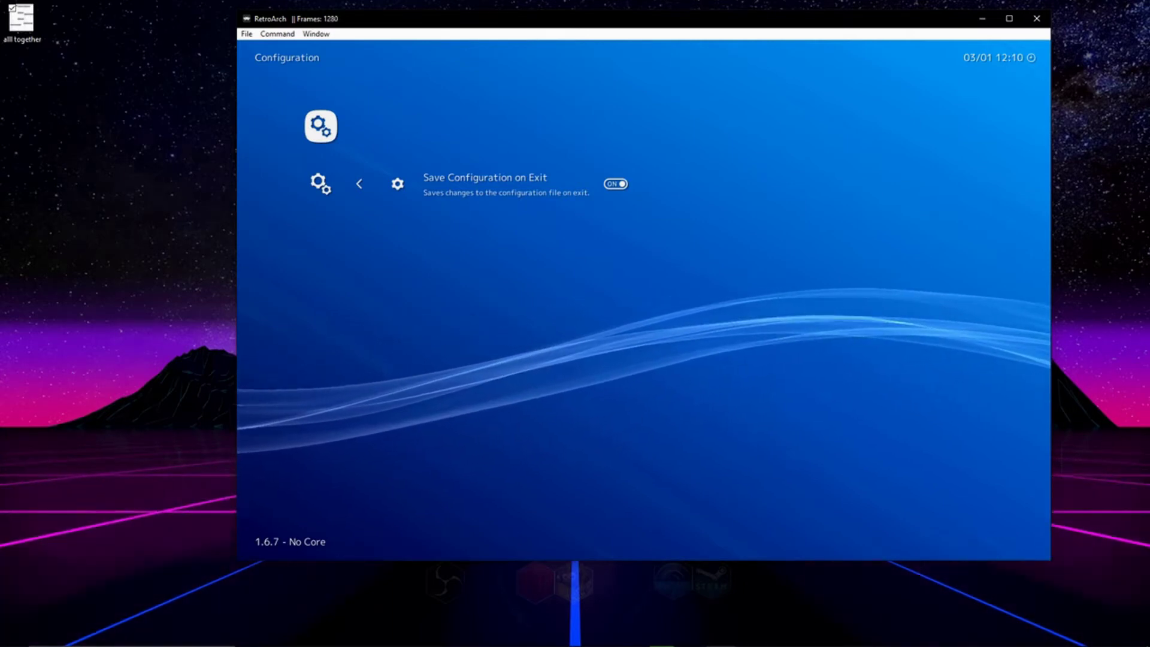
pyautogui.press('BackSpace')
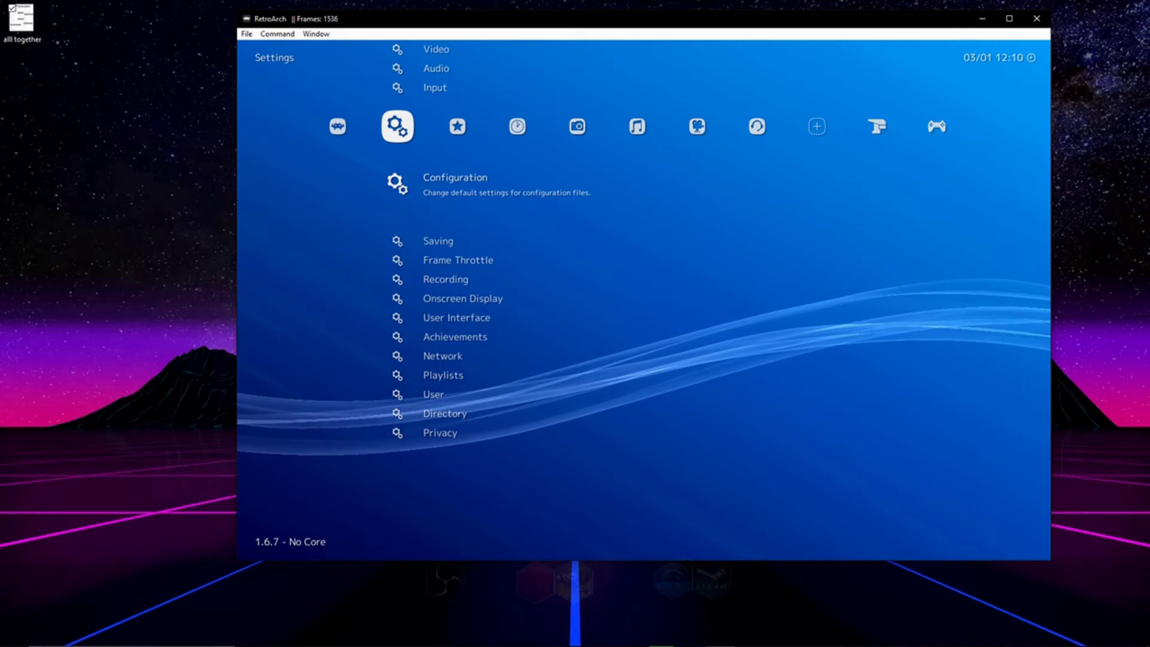
# Step: Review the Achievements settings, including the Retro Achievements username entry, and return to the settings list
pyautogui.press('Down')
pyautogui.press('Down')
pyautogui.press('Down')
pyautogui.press('Down')
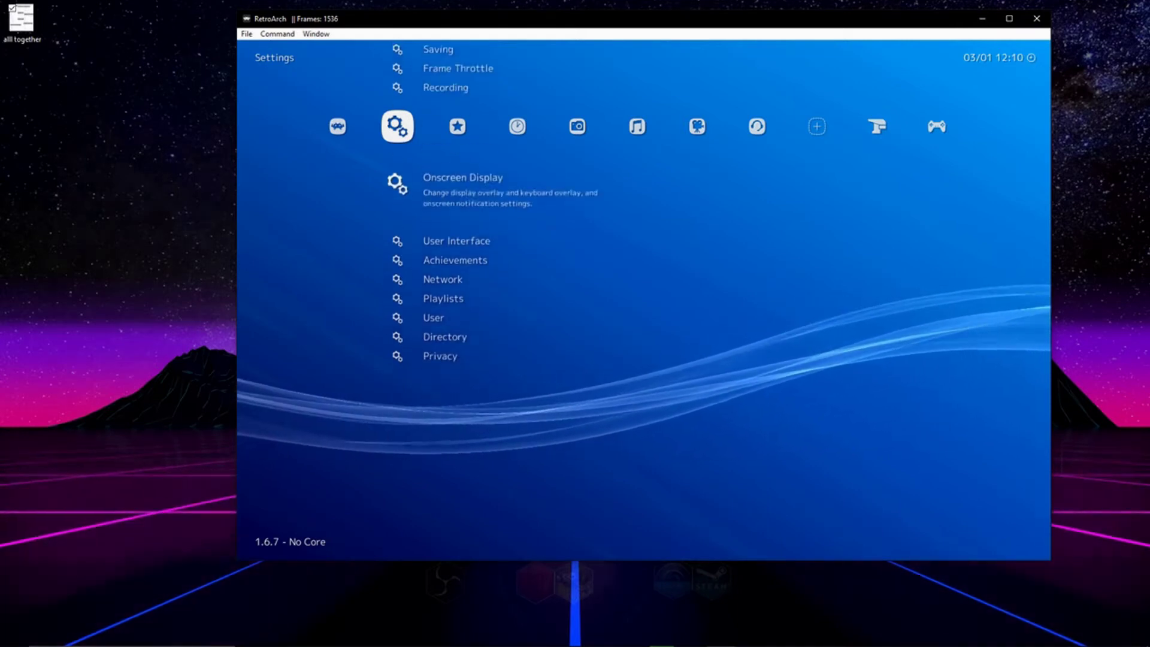
pyautogui.press('Down')
pyautogui.press('Down')
pyautogui.press('Return')
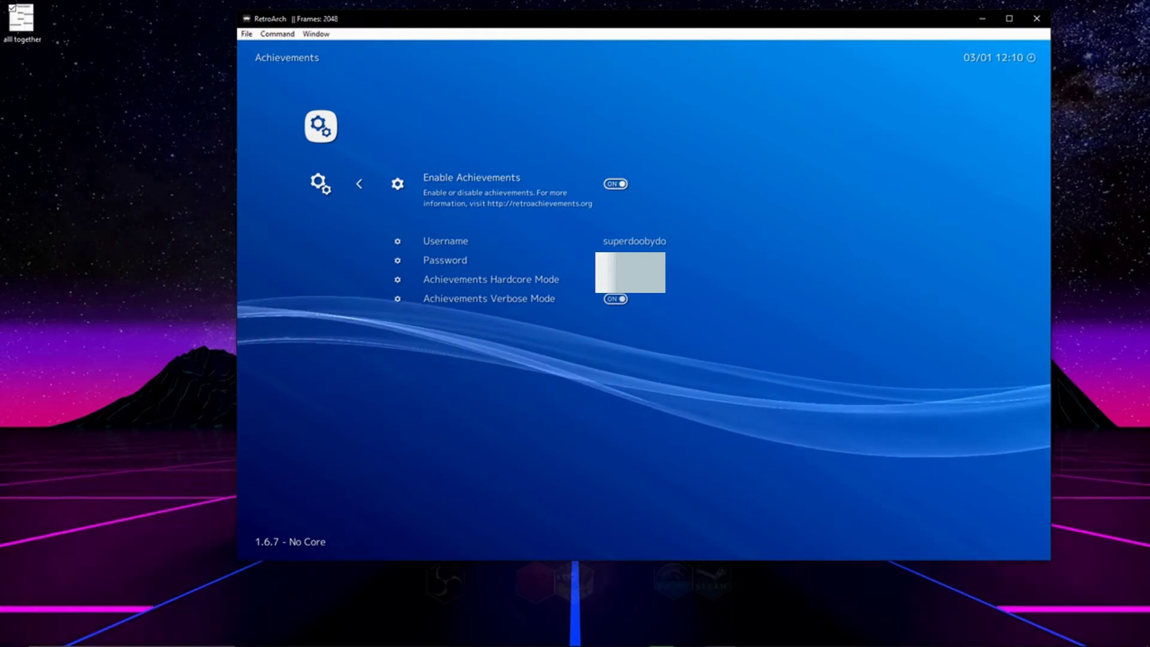
pyautogui.press('Down')
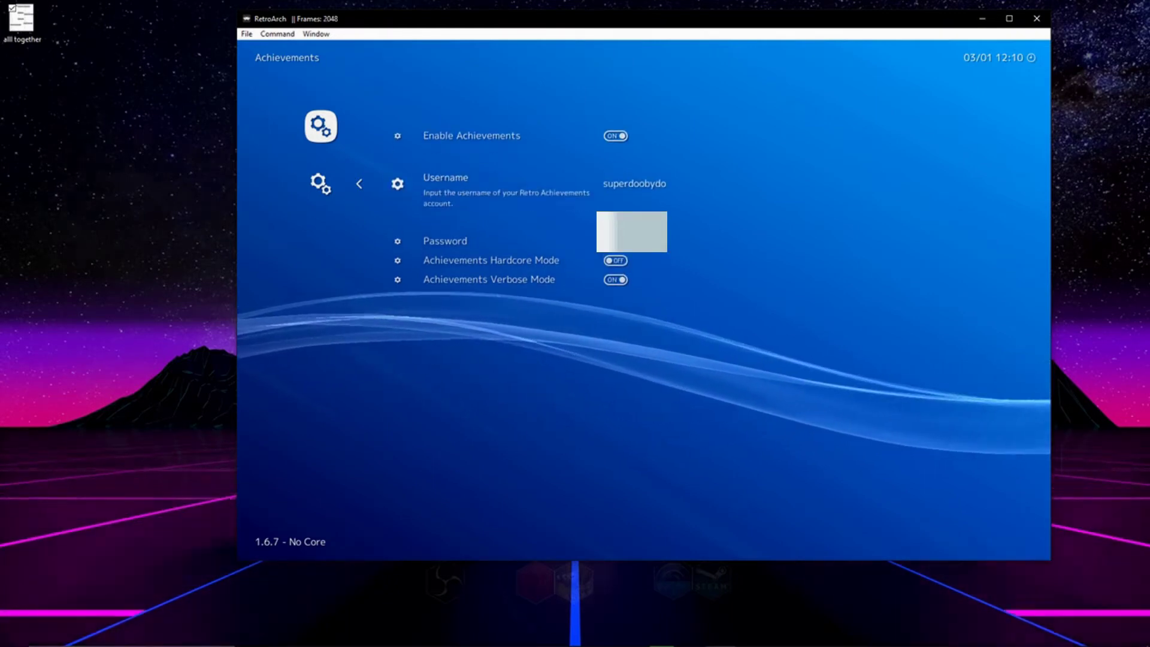
pyautogui.press('Return')
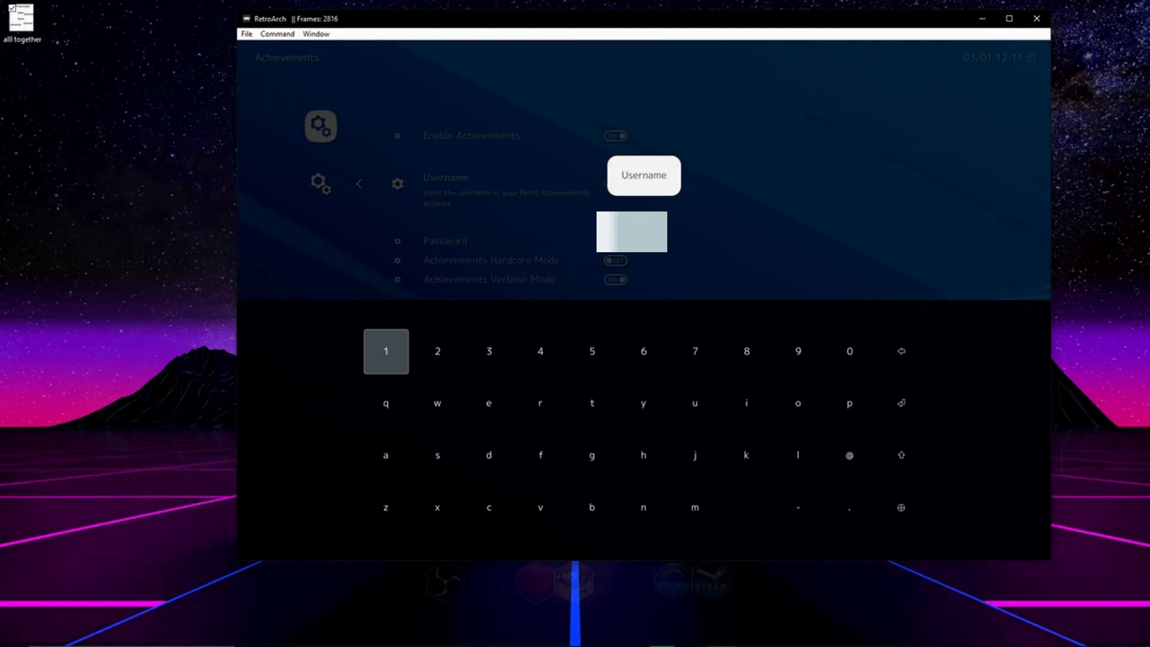
pyautogui.press('Return')
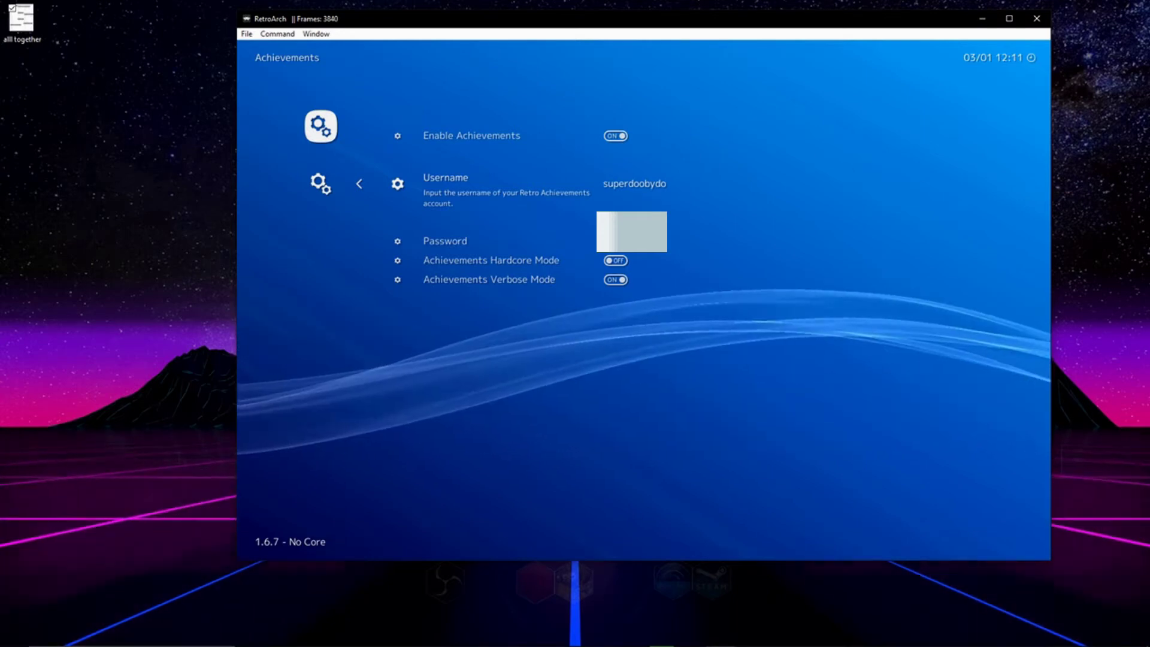
pyautogui.press('BackSpace')
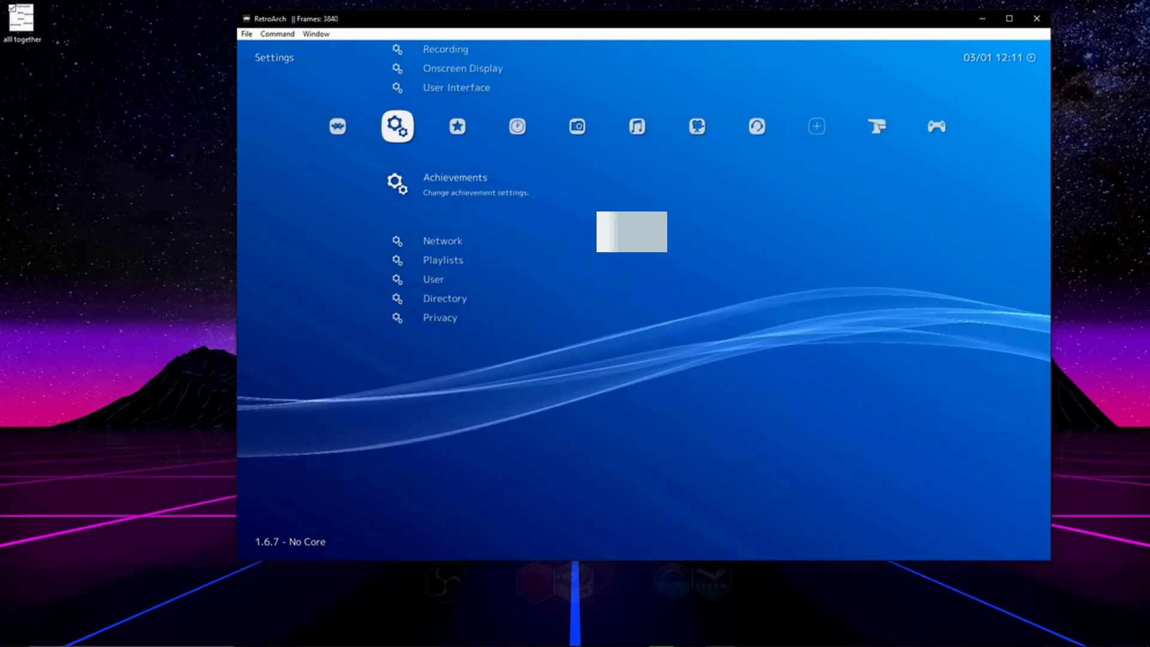
# Step: Open the Accounts section of the User settings and enter its first account entry
pyautogui.press('Down')
pyautogui.press('Down')
pyautogui.press('Down')
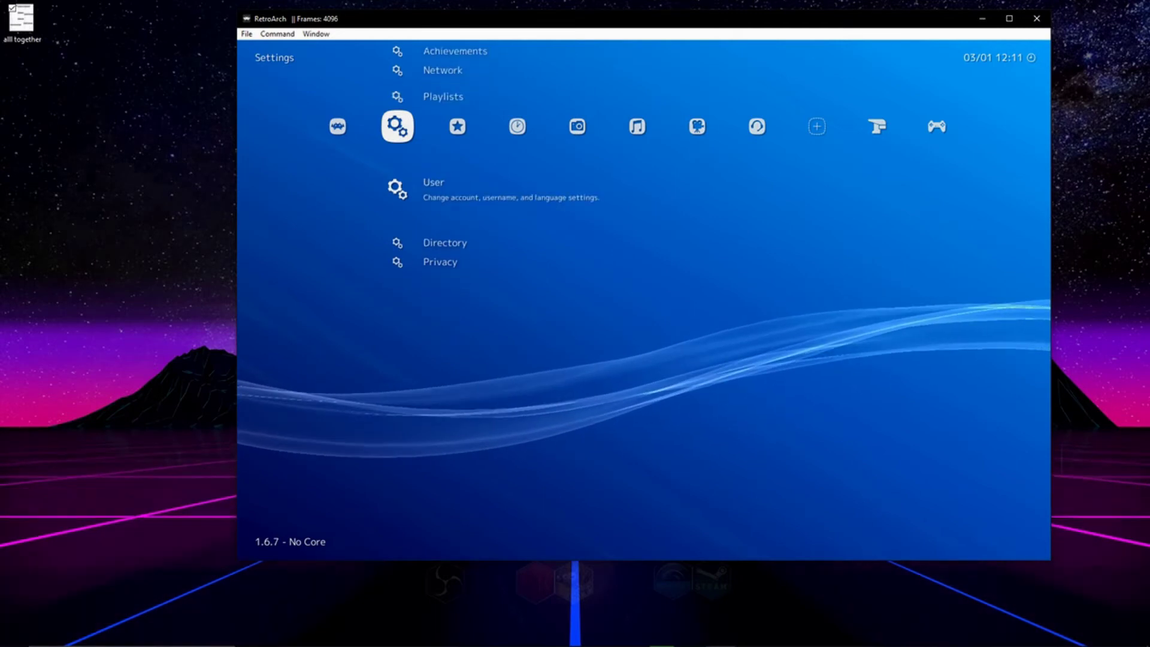
pyautogui.press('Return')
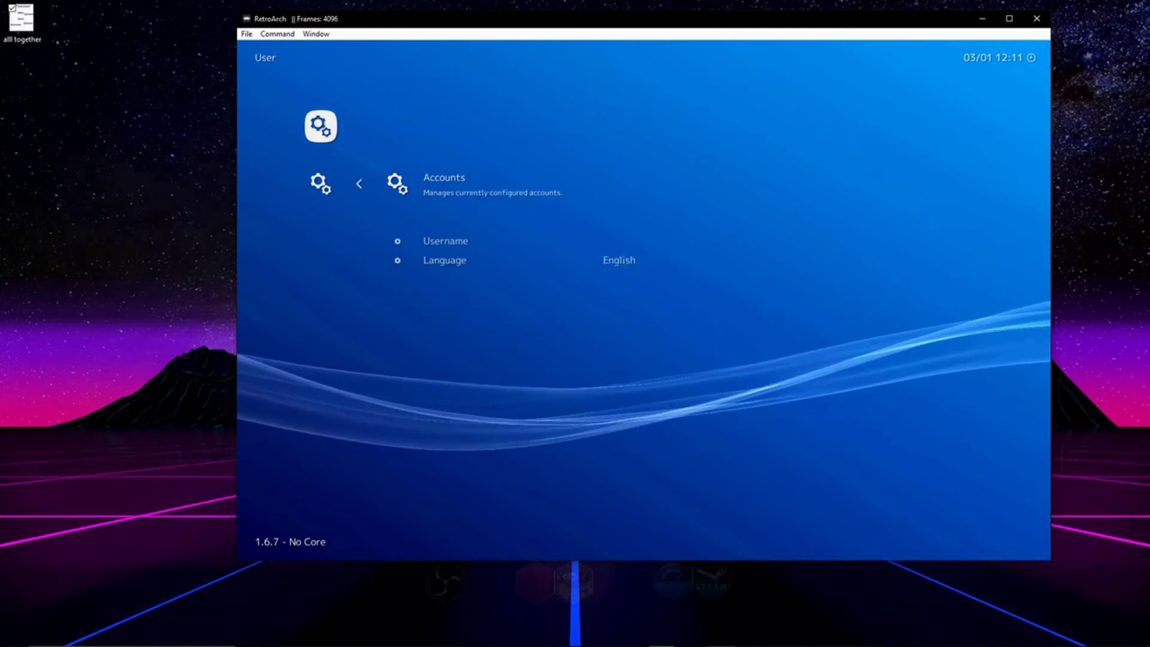
pyautogui.press('Return')
pyautogui.press('Return')
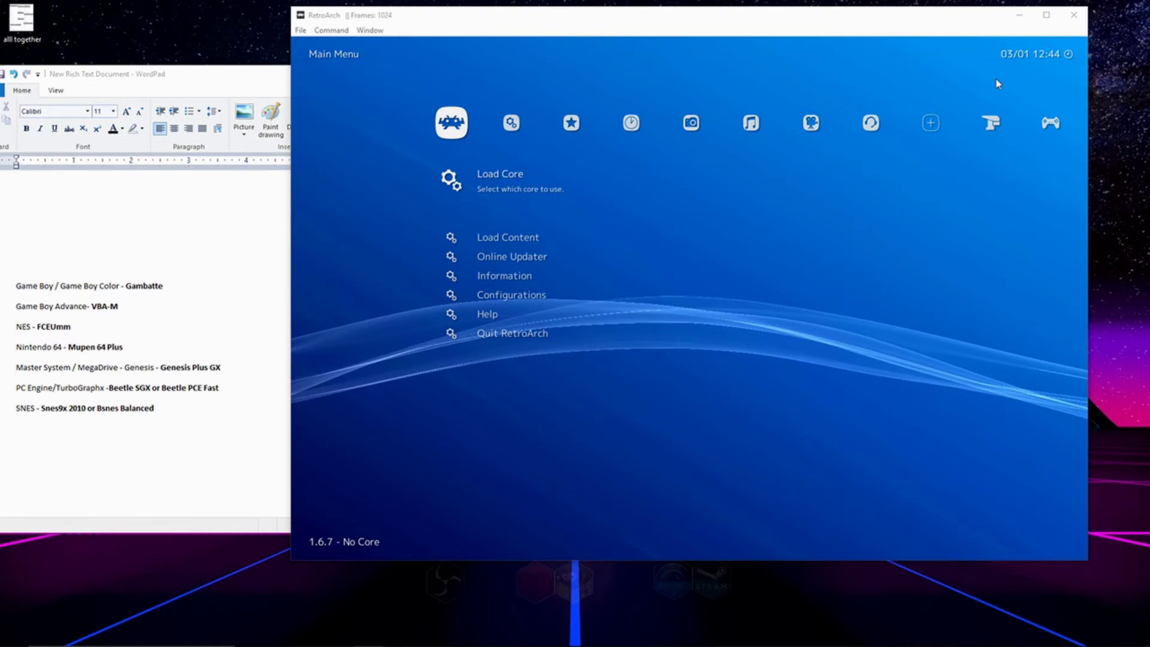
# Step: Open the core downloader through the Download Core entry at the end of the Load Core list
pyautogui.click(410, 17)
pyautogui.press('Return')
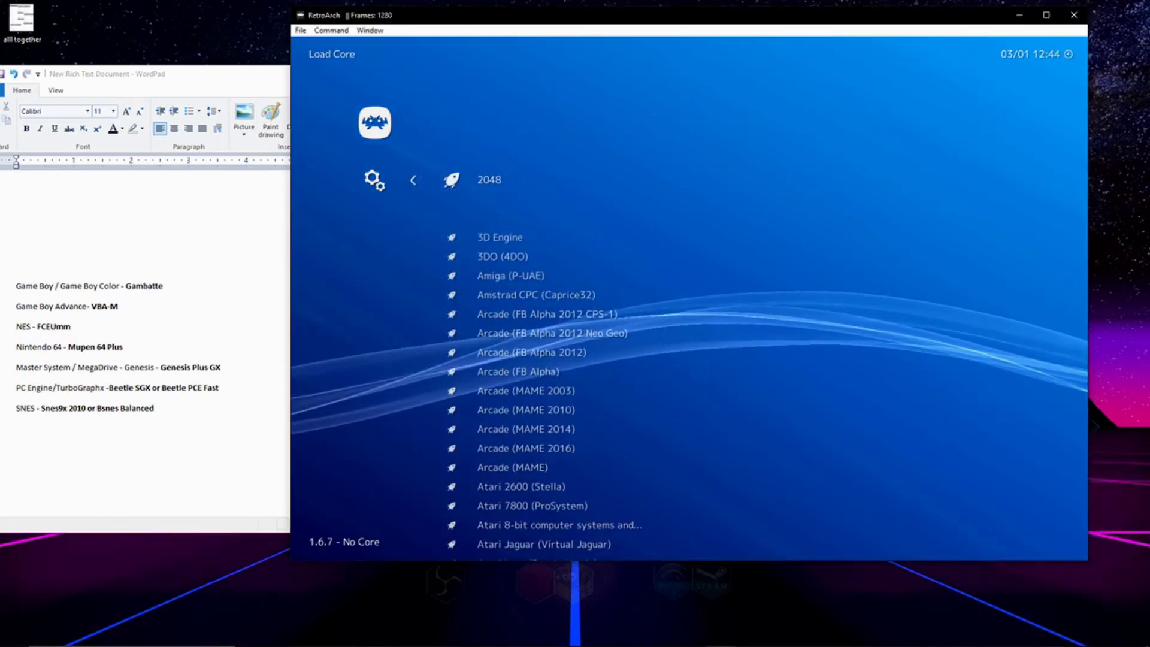
pyautogui.press('Down')
pyautogui.press('Down')
pyautogui.press('Down')
pyautogui.press('Down')
pyautogui.press('Down')
pyautogui.press('Down')
pyautogui.press('Down')
pyautogui.press('Down')
pyautogui.press('Down')
pyautogui.press('Down')
pyautogui.press('Down')
pyautogui.press('Down')
pyautogui.press('Down')
pyautogui.press('Down')
pyautogui.press('Down')
pyautogui.press('Down')
pyautogui.press('Down')
pyautogui.press('Down')
pyautogui.press('Down')
pyautogui.press('Down')
pyautogui.press('Down')
pyautogui.press('Down')
pyautogui.press('Down')
pyautogui.press('Down')
pyautogui.press('Down')
pyautogui.press('Down')
pyautogui.press('Down')
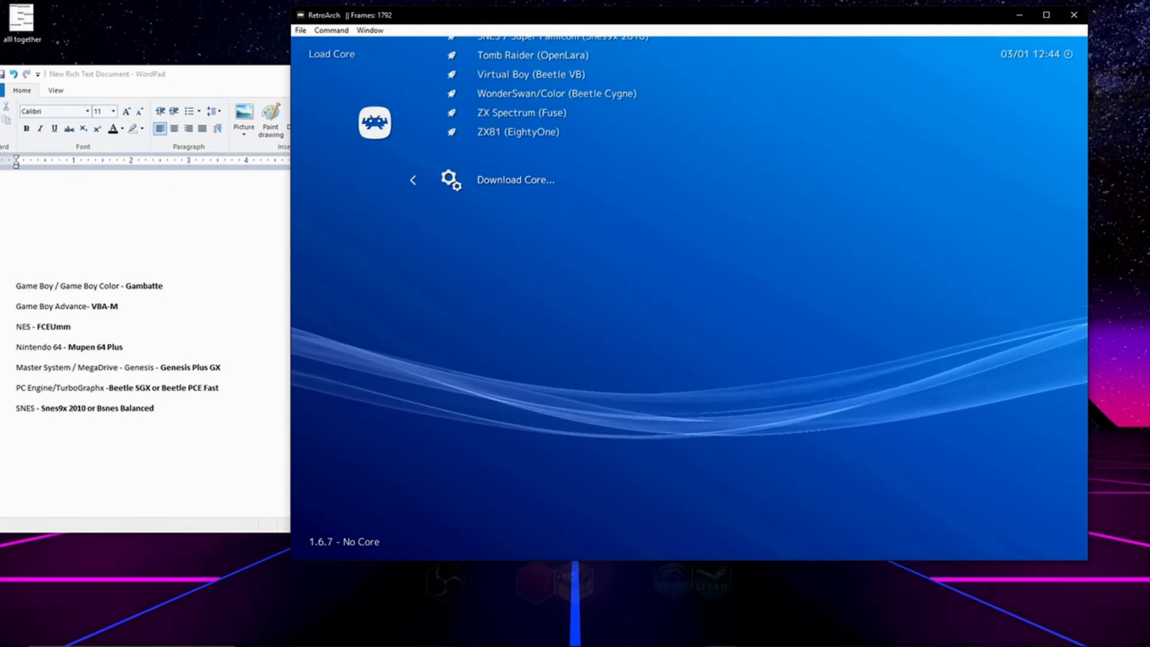
pyautogui.press('Return')
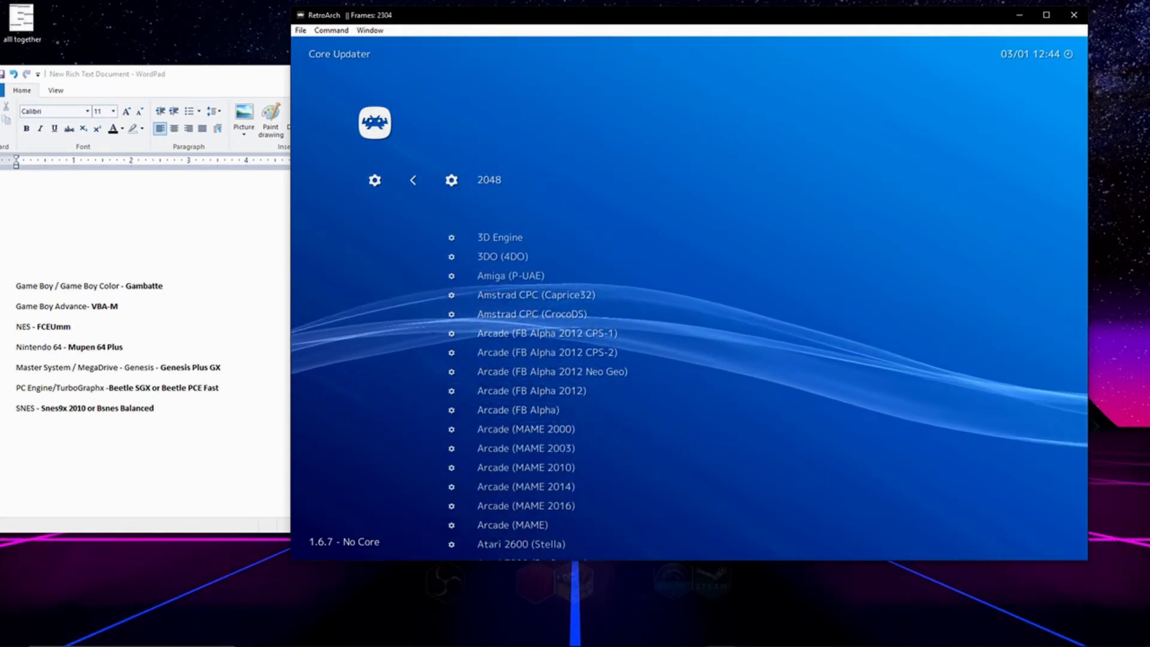
# Step: Find the Game Boy / Game Boy Color (Gambatte) core in the list of downloadable cores
pyautogui.press('Down')
pyautogui.press('Down')
pyautogui.press('Down')
pyautogui.press('Down')
pyautogui.press('Down')
pyautogui.press('Down')
pyautogui.press('Down')
pyautogui.press('Down')
pyautogui.press('Down')
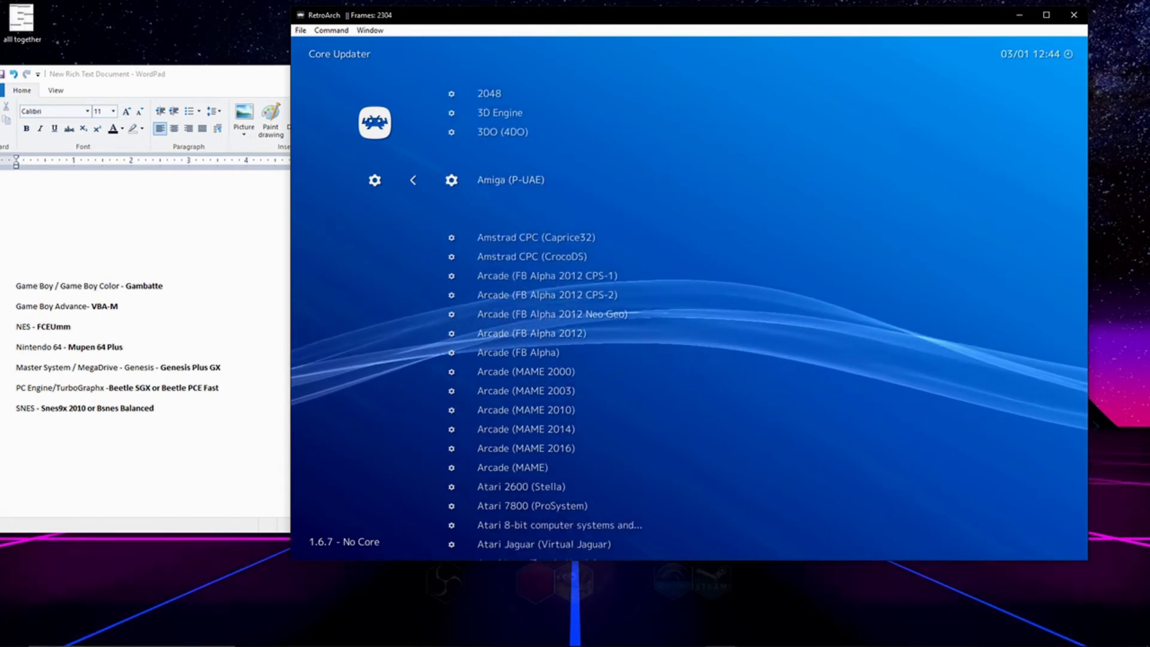
pyautogui.press('Down')
pyautogui.press('Down')
pyautogui.press('Down')
pyautogui.press('Down')
pyautogui.press('Down')
pyautogui.press('Down')
pyautogui.press('Down')
pyautogui.press('Down')
pyautogui.press('Down')
pyautogui.press('Down')
pyautogui.press('Down')
pyautogui.press('Down')
pyautogui.press('Down')
pyautogui.press('Down')
pyautogui.press('Down')
pyautogui.press('Down')
pyautogui.press('Down')
pyautogui.press('Down')
pyautogui.press('Down')
pyautogui.press('Down')
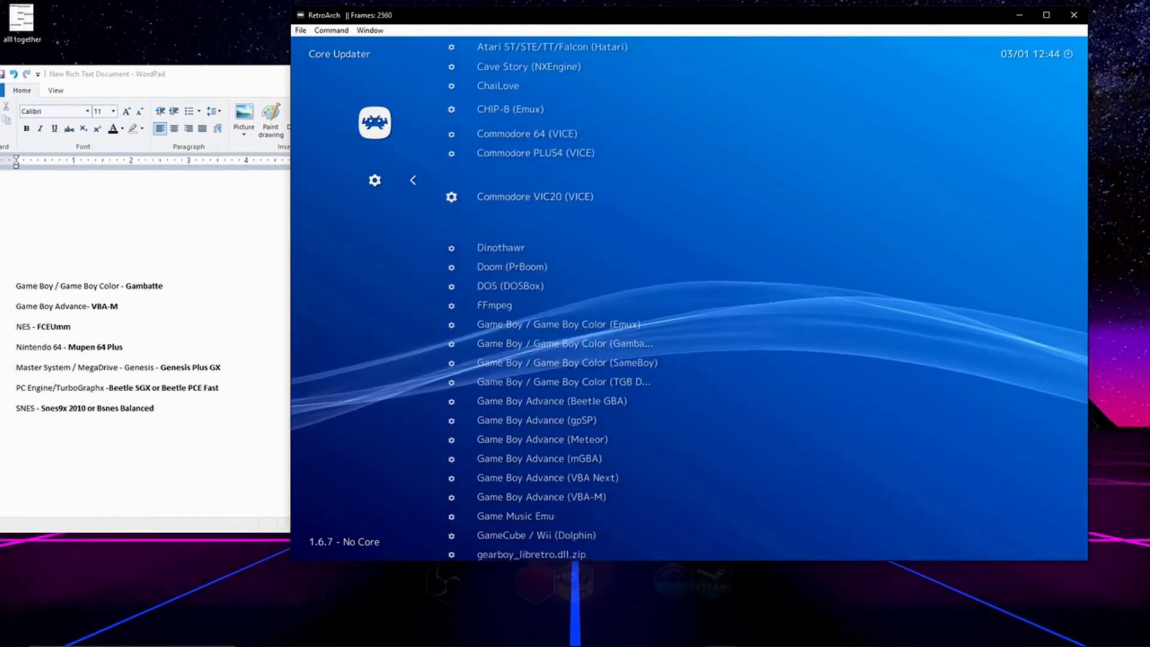
pyautogui.press('Up')
pyautogui.press('Up')
pyautogui.press('Up')
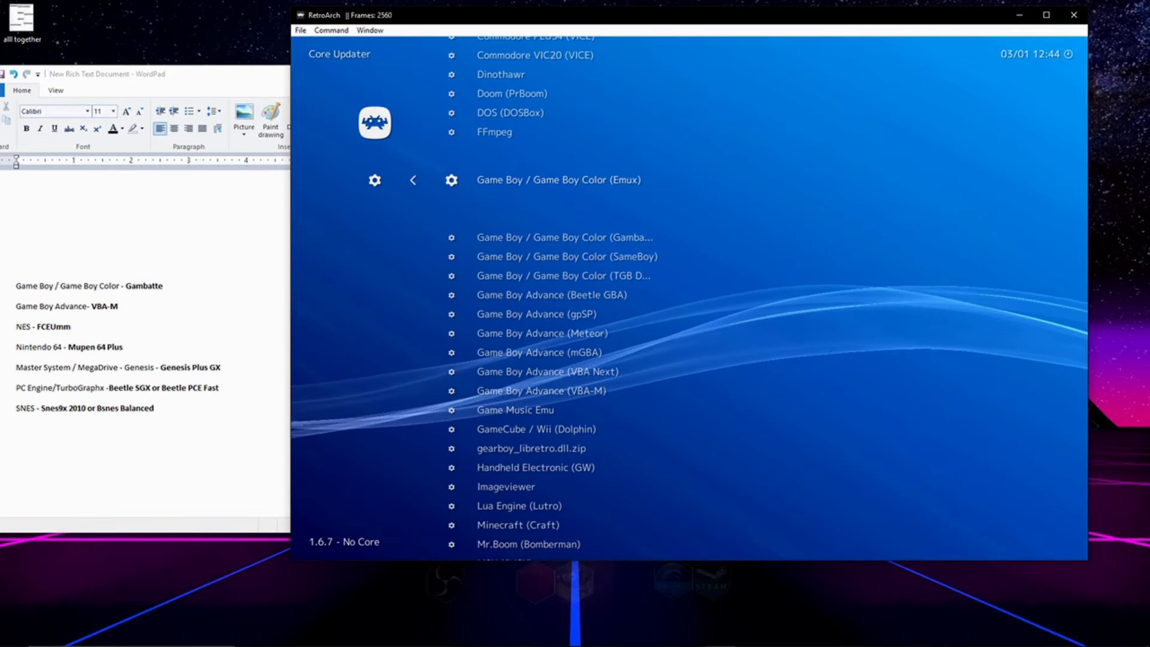
pyautogui.press('Down')
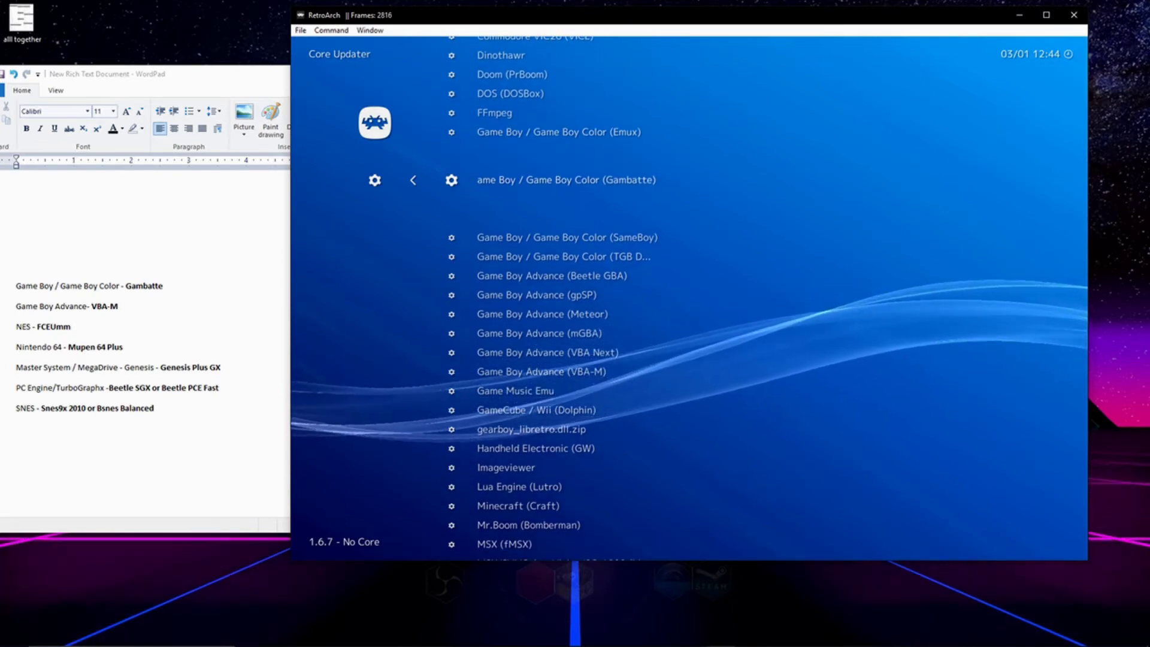
# Step: Find the Game Boy Advance (VBA-M) core in the downloadable core list
pyautogui.press('Down')
pyautogui.press('Down')
pyautogui.press('Down')
pyautogui.press('Down')
pyautogui.press('Down')
pyautogui.press('Down')
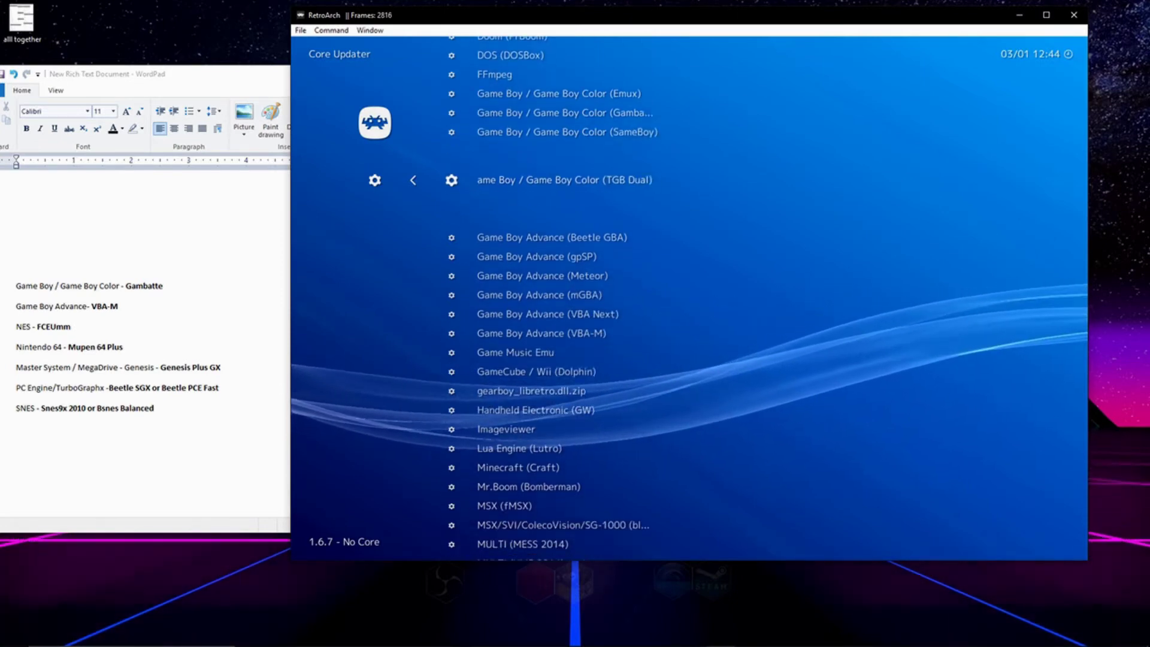
pyautogui.press('Down')
pyautogui.press('Down')
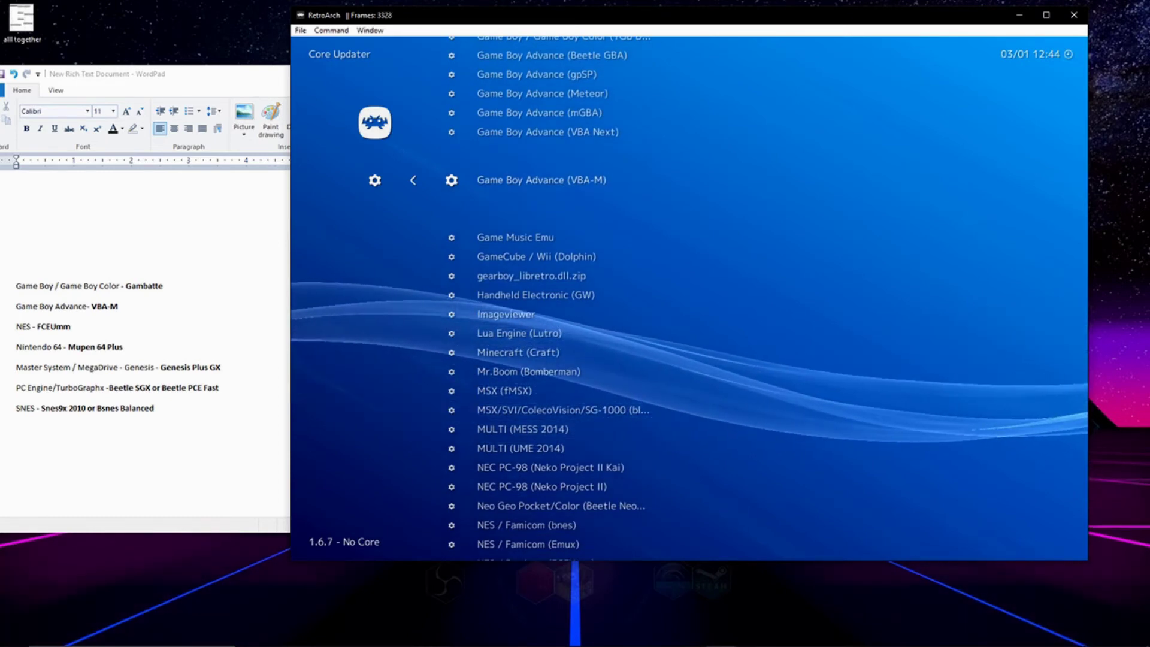
# Step: Find the NES / Famicom (FCEUmm) core in the downloadable core list
pyautogui.press('Down')
pyautogui.press('Down')
pyautogui.press('Down')
pyautogui.press('Down')
pyautogui.press('Down')
pyautogui.press('Down')
pyautogui.press('Down')
pyautogui.press('Down')
pyautogui.press('Down')
pyautogui.press('Down')
pyautogui.press('Down')
pyautogui.press('Down')
pyautogui.press('Down')
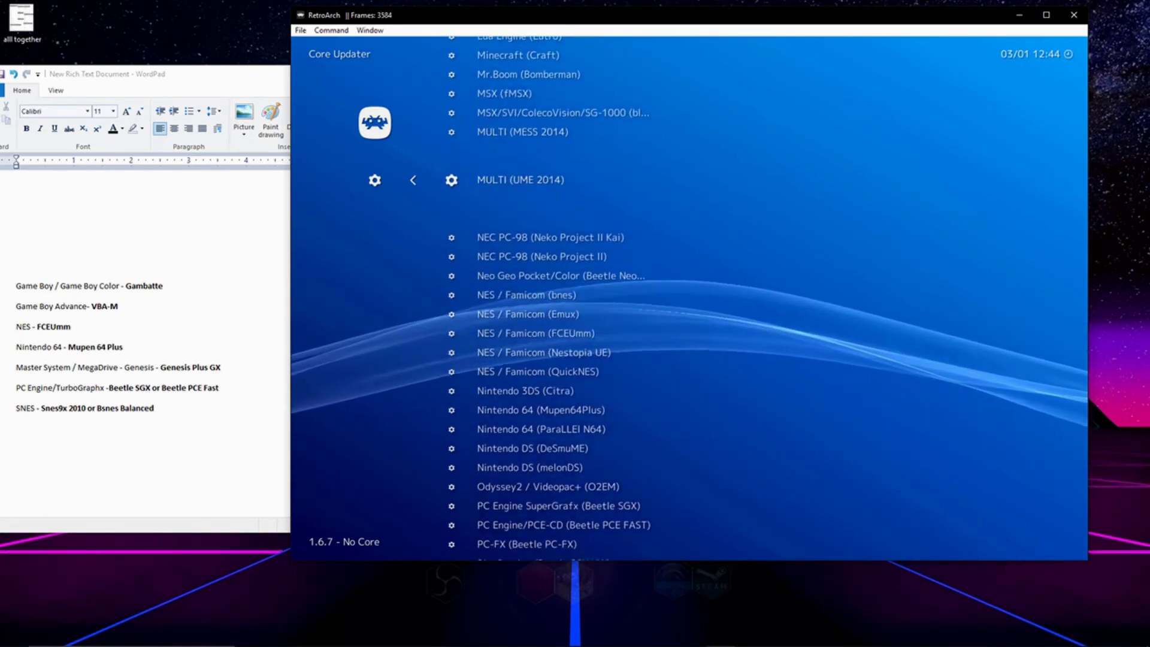
pyautogui.press('Down')
pyautogui.press('Down')
pyautogui.press('Down')
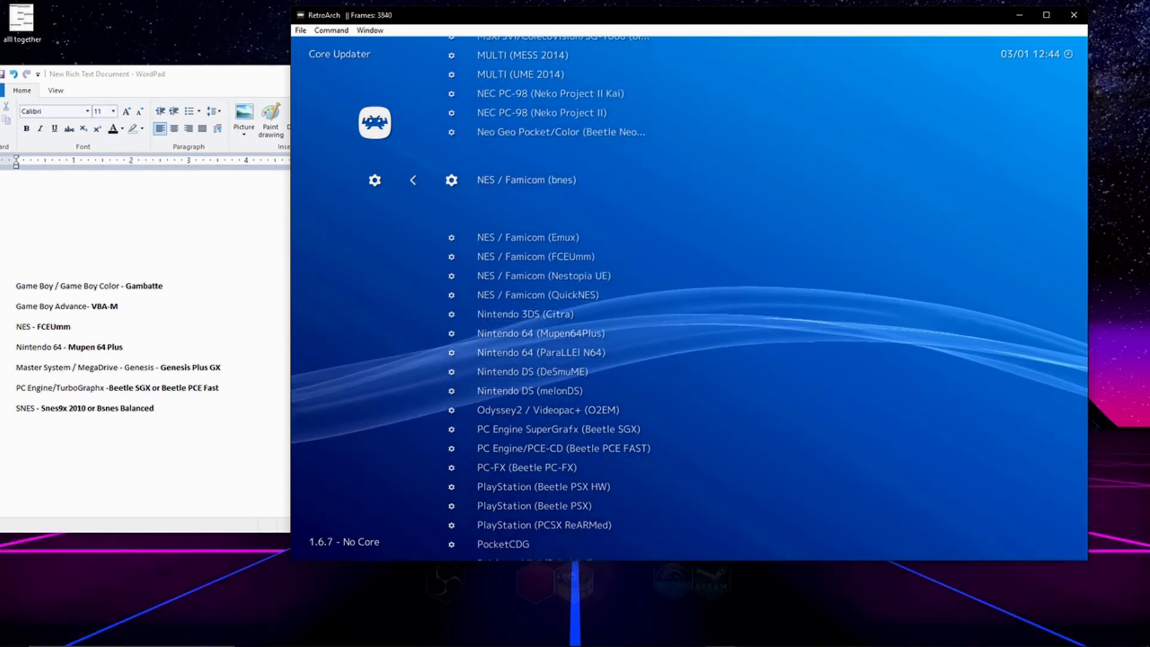
pyautogui.press('Down')
pyautogui.press('Down')
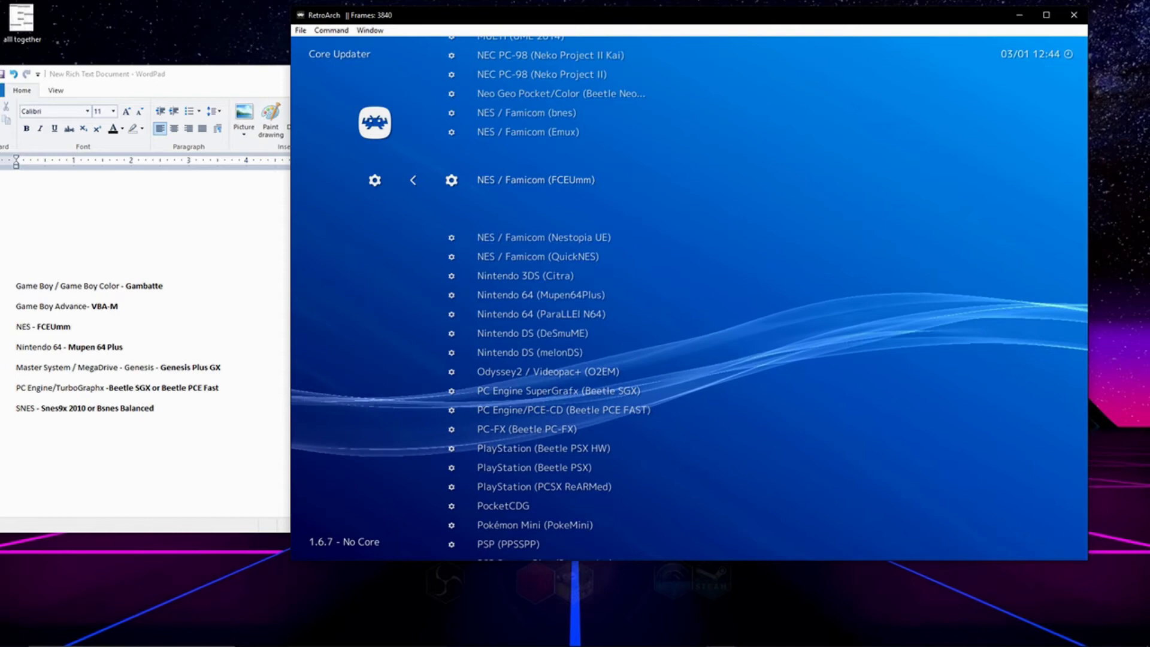
# Step: Find the Nintendo 64 (Mupen64Plus) core in the downloadable core list
pyautogui.press('Up')
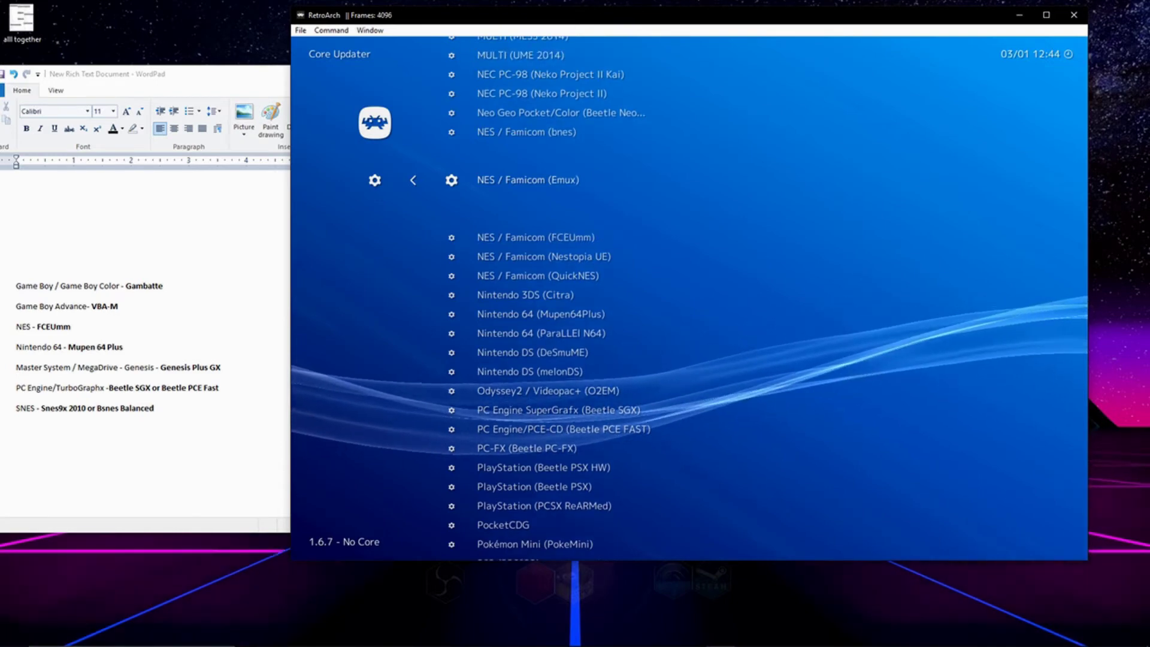
pyautogui.press('Down')
pyautogui.press('Down')
pyautogui.press('Down')
pyautogui.press('Down')
pyautogui.press('Down')
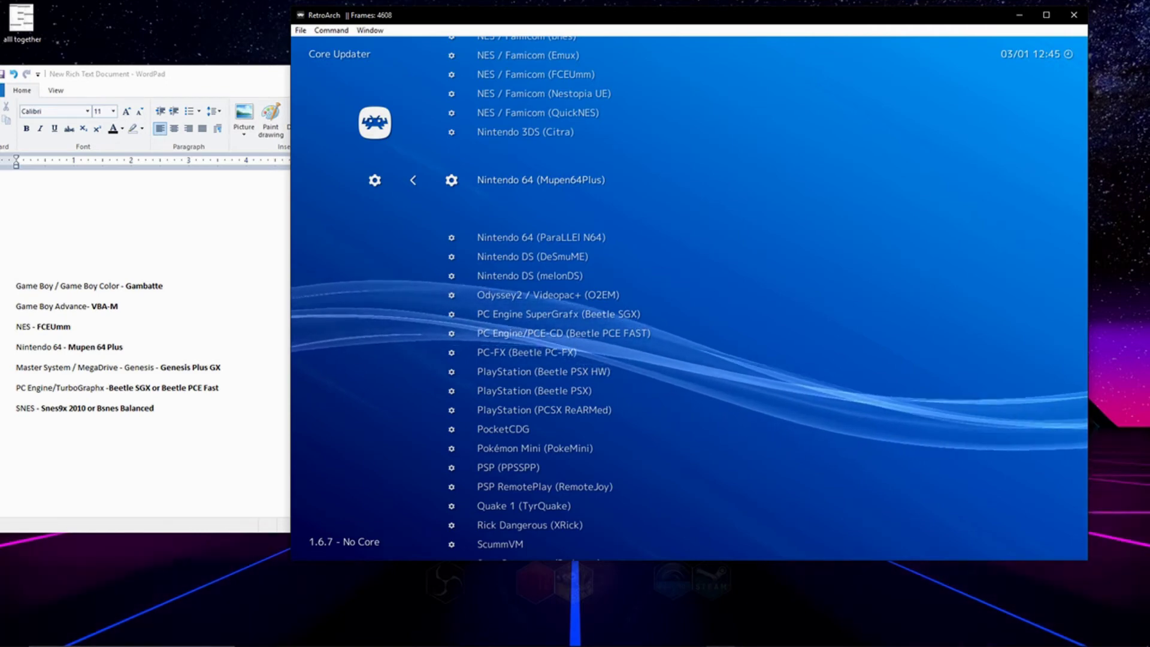
# Step: Find the Sega MS/GG/MD/CD (Genesis Plus GX) core in the downloadable core list
pyautogui.press('Down')
pyautogui.press('Down')
pyautogui.press('Down')
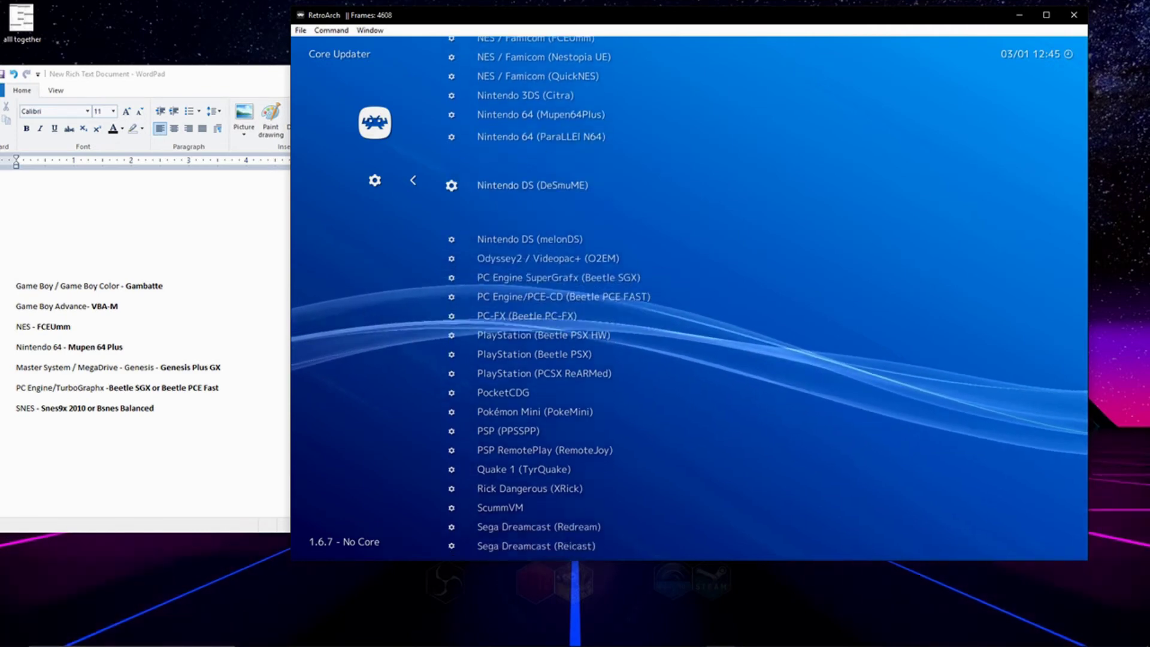
pyautogui.press('Down')
pyautogui.press('Down')
pyautogui.press('Down')
pyautogui.press('Down')
pyautogui.press('Down')
pyautogui.press('Down')
pyautogui.press('Down')
pyautogui.press('Down')
pyautogui.press('Down')
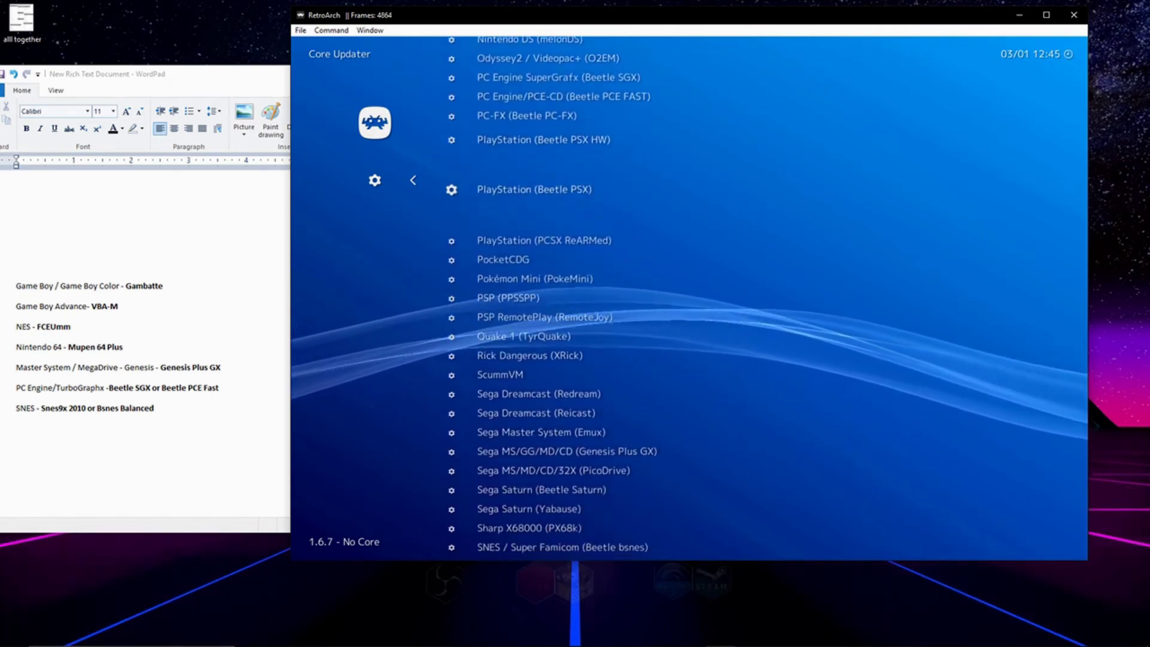
pyautogui.press('Down')
pyautogui.press('Down')
pyautogui.press('Down')
pyautogui.press('Down')
pyautogui.press('Down')
pyautogui.press('Down')
pyautogui.press('Down')
pyautogui.press('Down')
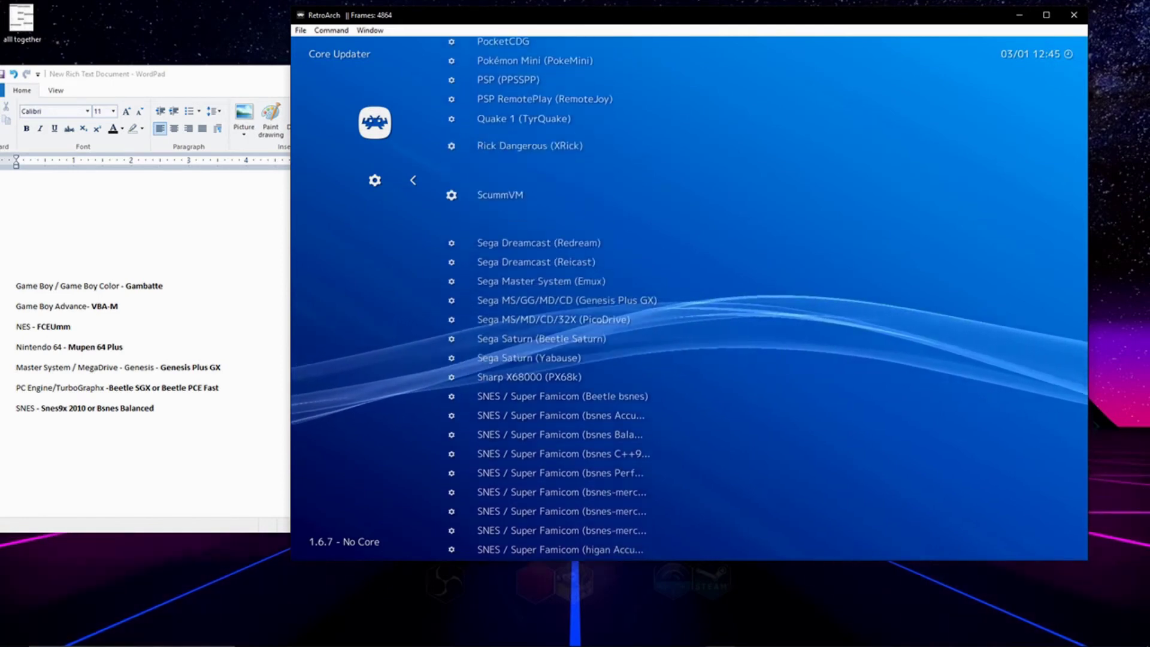
pyautogui.press('Down')
pyautogui.press('Down')
pyautogui.press('Up')
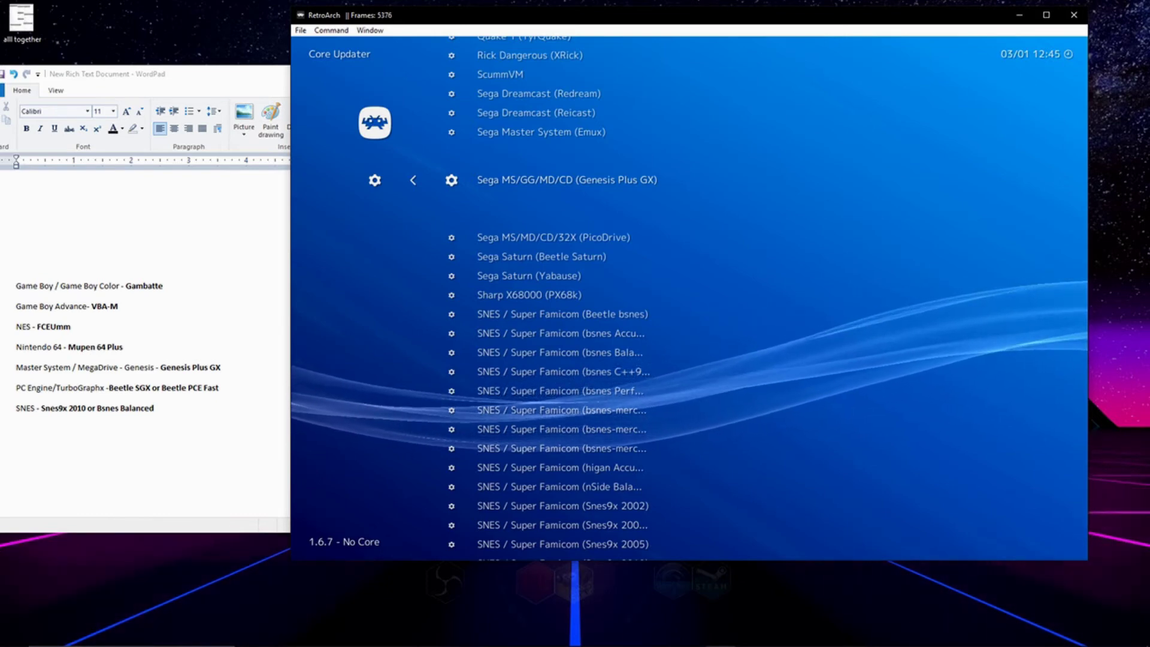
# Step: Find the SNES / Super Famicom (Snes9x 2010) core in the downloadable core list
pyautogui.press('Down')
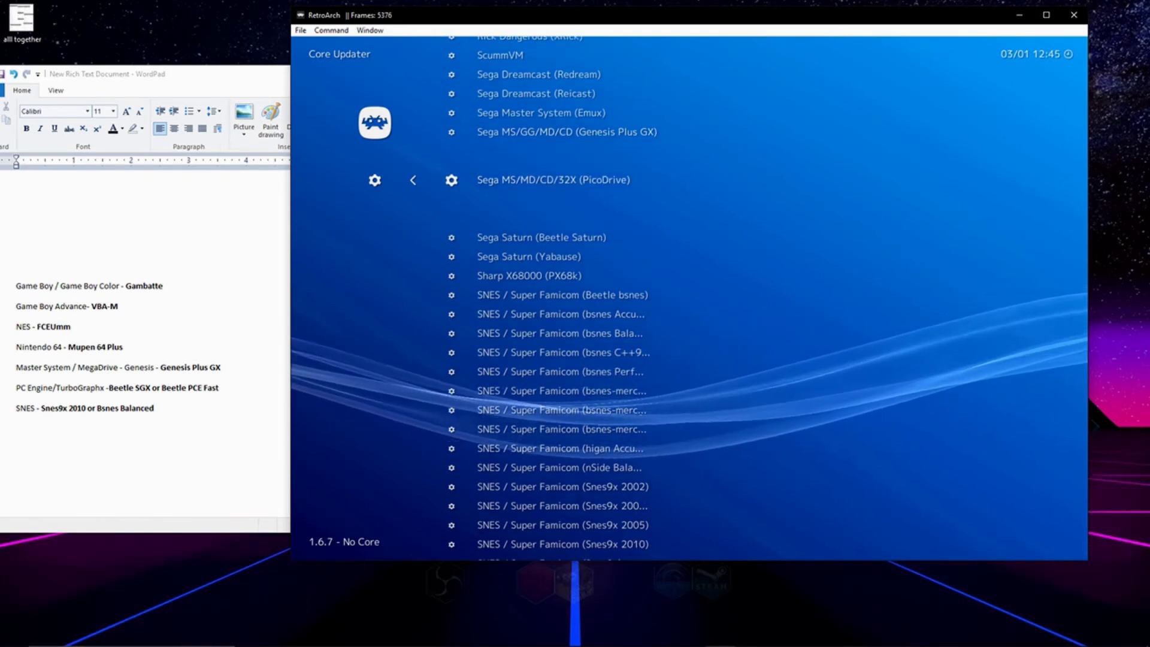
pyautogui.press('Down')
pyautogui.press('Down')
pyautogui.press('Down')
pyautogui.press('Down')
pyautogui.press('Down')
pyautogui.press('Down')
pyautogui.press('Down')
pyautogui.press('Down')
pyautogui.press('Down')
pyautogui.press('Down')
pyautogui.press('Down')
pyautogui.press('Down')
pyautogui.press('Down')
pyautogui.press('Down')
pyautogui.press('Down')
pyautogui.press('Down')
pyautogui.press('Down')
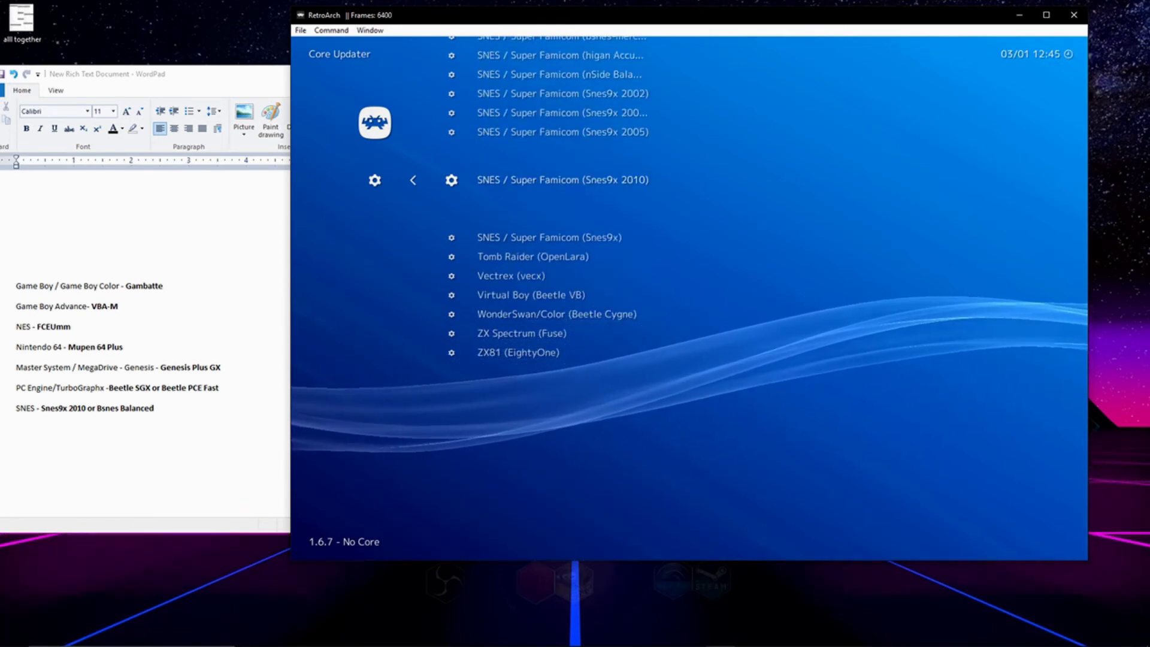
# Step: Find the PC Engine SuperGrafx (Beetle SGX) and PC Engine/PCE-CD (Beetle PCE FAST) cores in the downloadable core list
pyautogui.press('Up')
pyautogui.press('Up')
pyautogui.press('Up')
pyautogui.press('Up')
pyautogui.press('Up')
pyautogui.press('Up')
pyautogui.press('Up')
pyautogui.press('Up')
pyautogui.press('Up')
pyautogui.press('Up')
pyautogui.press('Up')
pyautogui.press('Up')
pyautogui.press('Up')
pyautogui.press('Up')
pyautogui.press('Up')
pyautogui.press('Up')
pyautogui.press('Up')
pyautogui.press('Up')
pyautogui.press('Up')
pyautogui.press('Up')
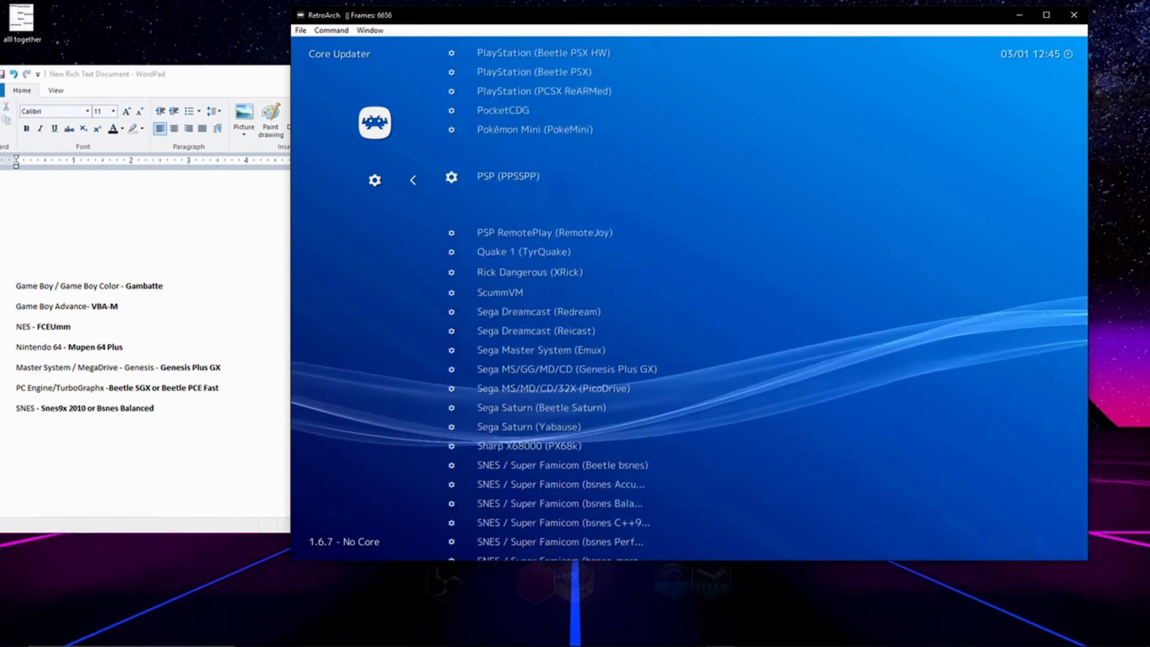
pyautogui.press('Up')
pyautogui.press('Up')
pyautogui.press('Up')
pyautogui.press('Up')
pyautogui.press('Up')
pyautogui.press('Up')
pyautogui.press('Up')
pyautogui.press('Up')
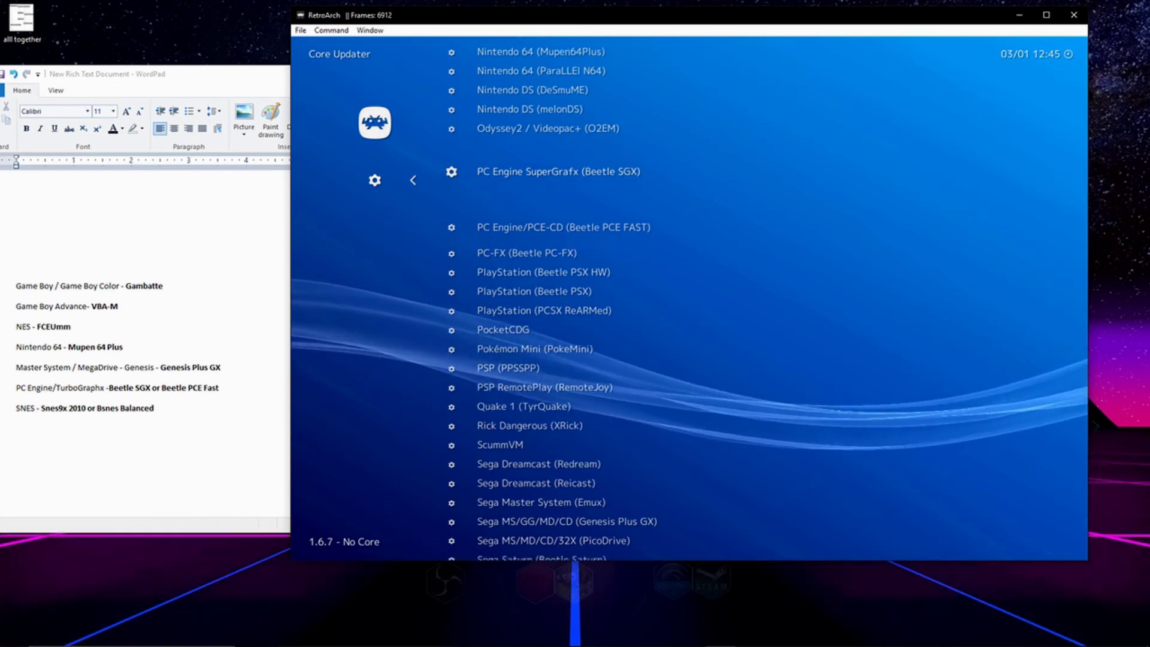
pyautogui.press('Down')
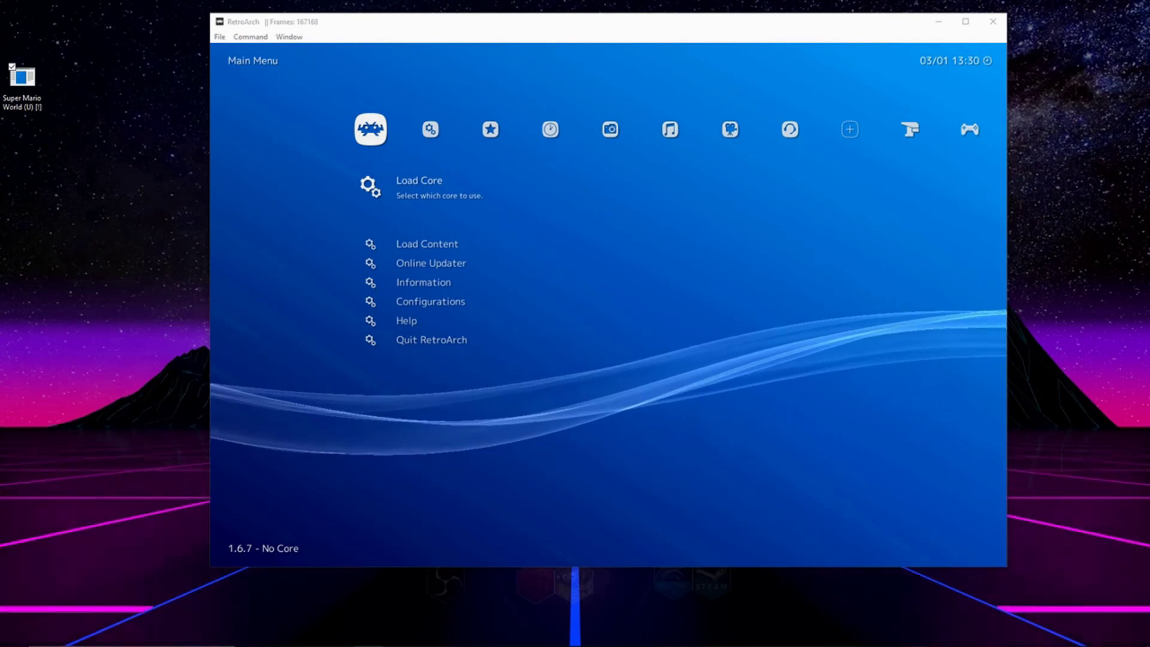
# Step: Load the Super Mario World ROM from the desktop with the SNES / Super Famicom (Snes9x 2010) core
pyautogui.moveTo(463, 264); pyautogui.dragTo(664, 274)
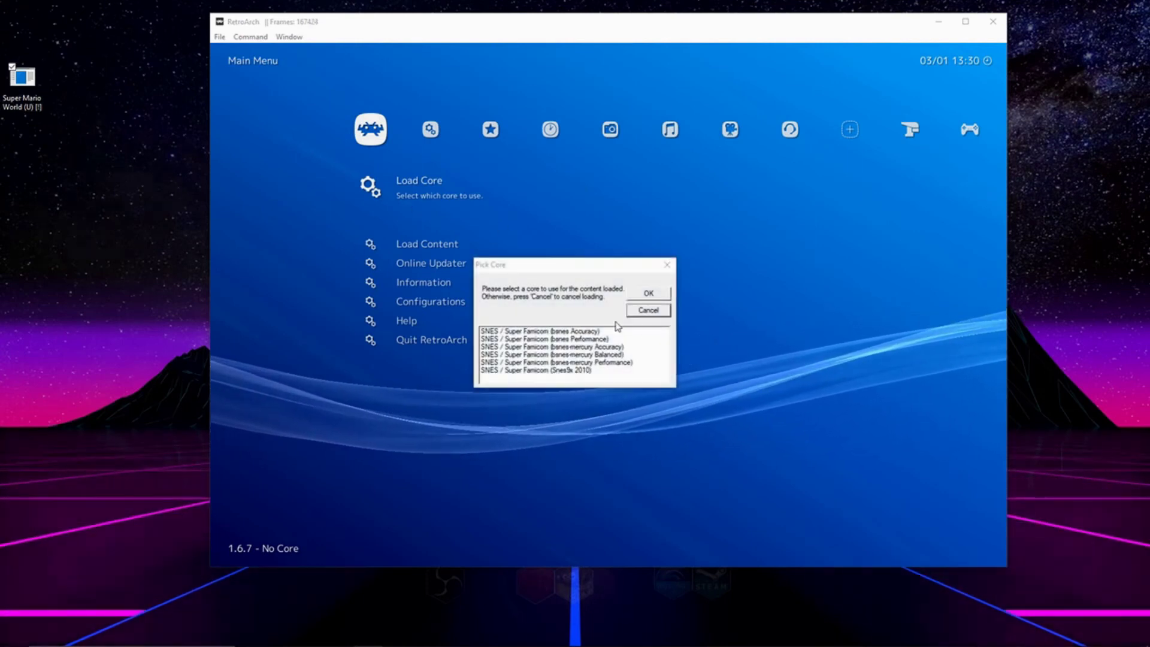
pyautogui.click(586, 370)
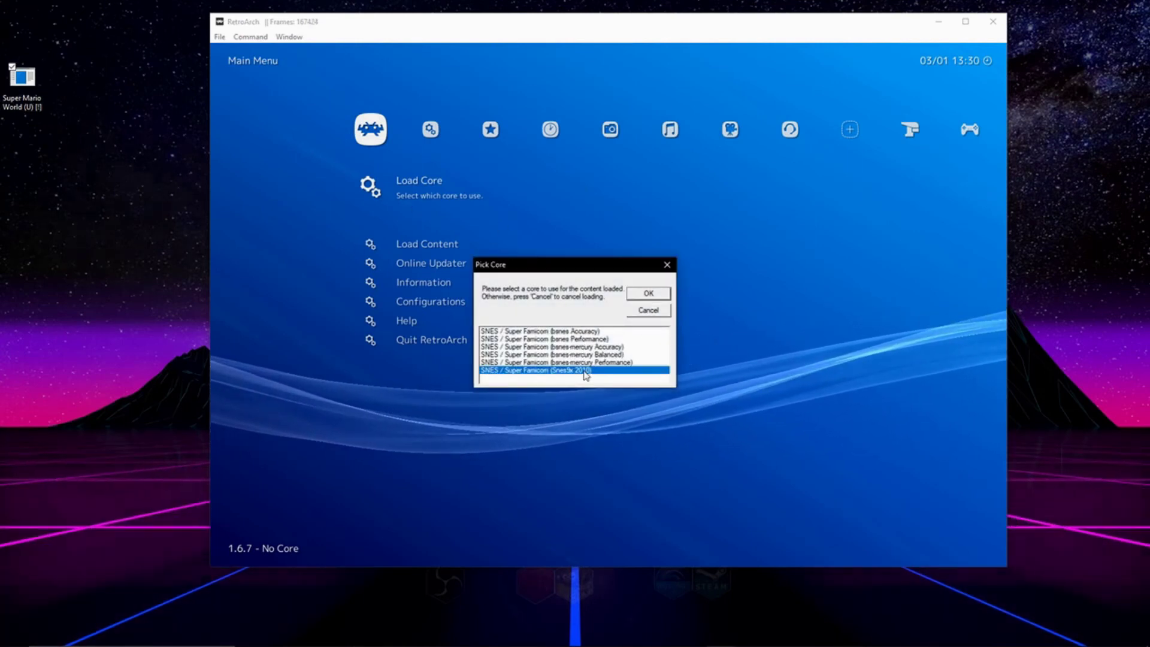
pyautogui.click(657, 299)
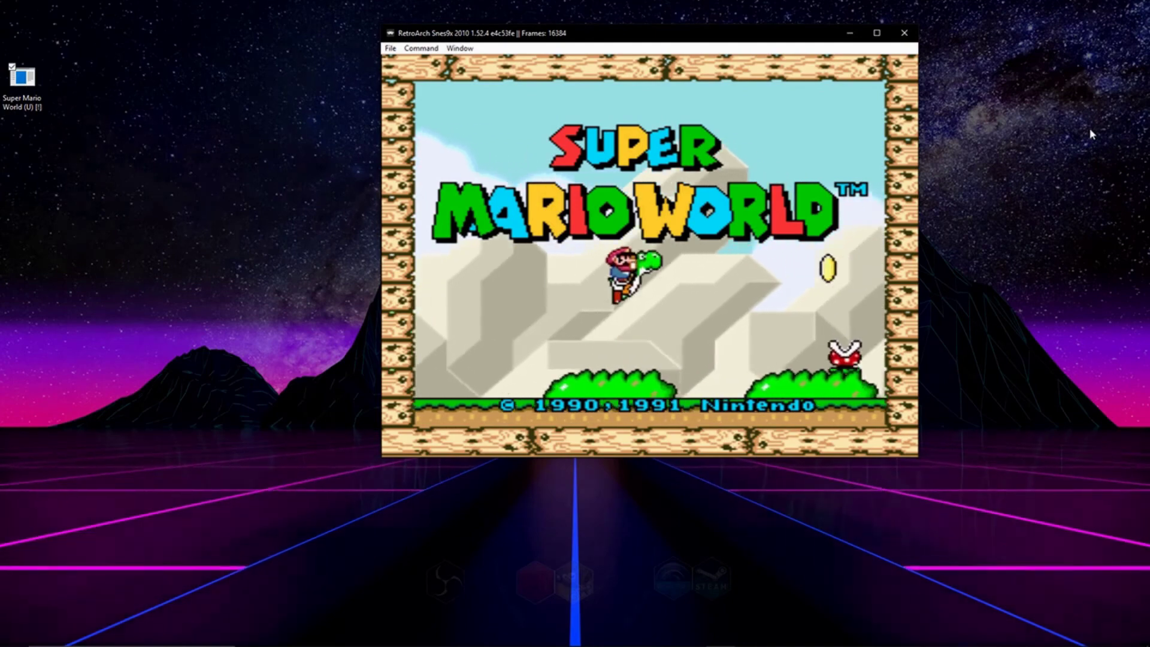
# Step: Bring up the Quick Menu over the running game and open its Achievement List
pyautogui.press('F1')
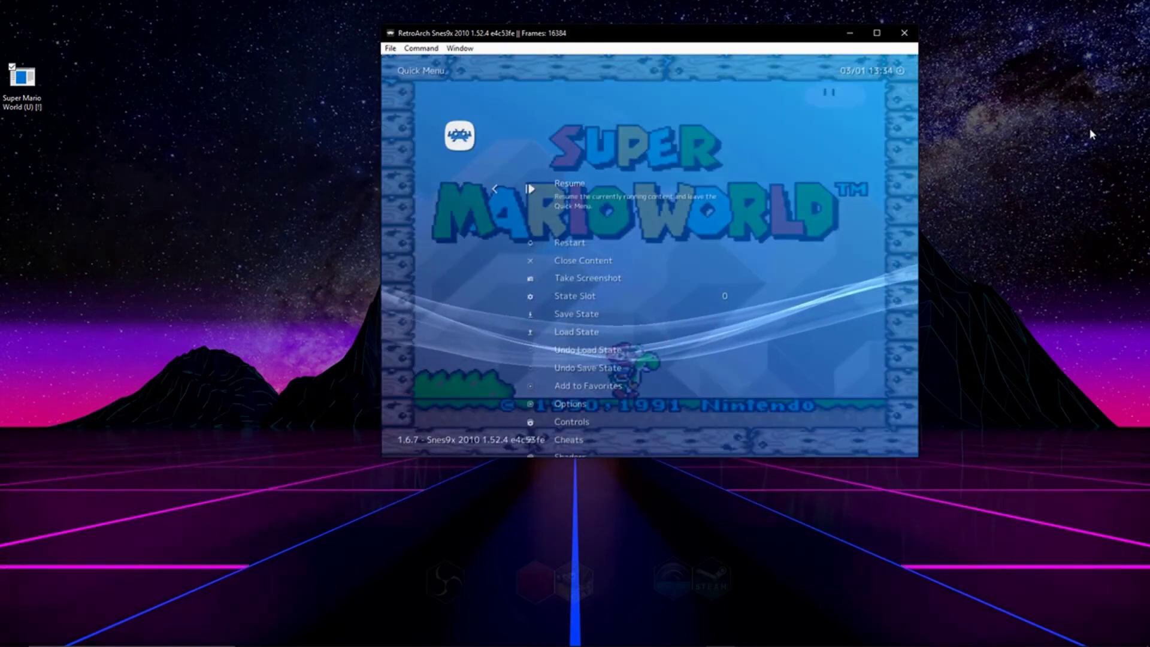
pyautogui.press('Down')
pyautogui.press('Down')
pyautogui.press('Down')
pyautogui.press('Down')
pyautogui.press('Down')
pyautogui.press('Down')
pyautogui.press('Down')
pyautogui.press('Down')
pyautogui.press('Down')
pyautogui.press('Down')
pyautogui.press('Down')
pyautogui.press('Down')
pyautogui.press('Down')
pyautogui.press('Down')
pyautogui.press('Down')
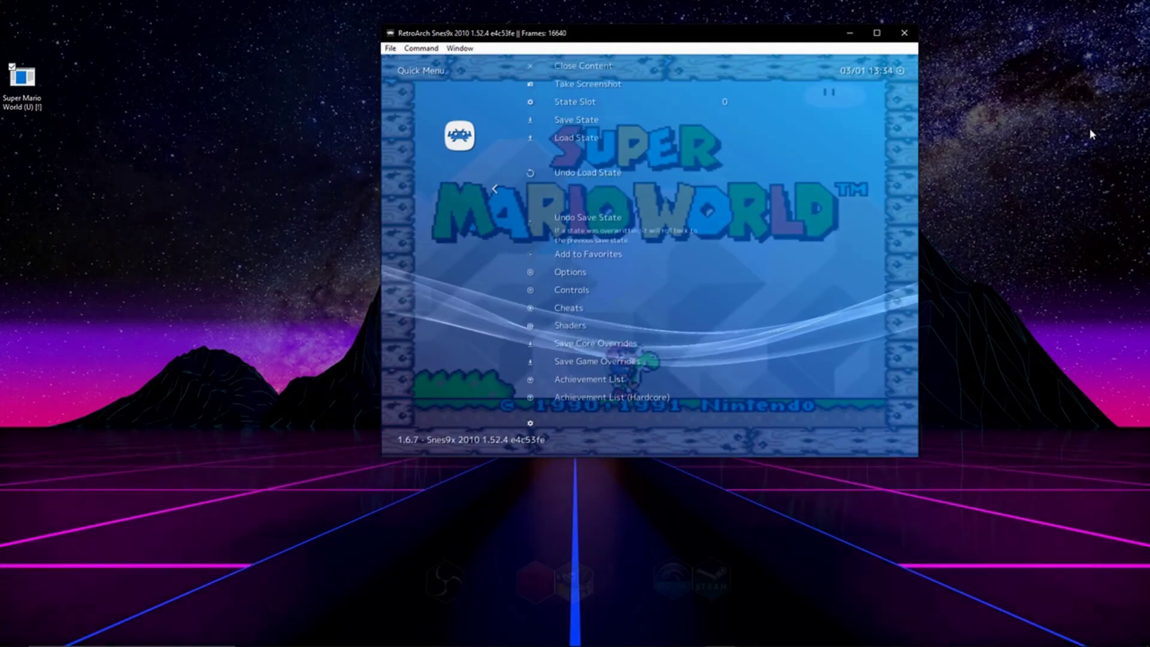
pyautogui.press('Down')
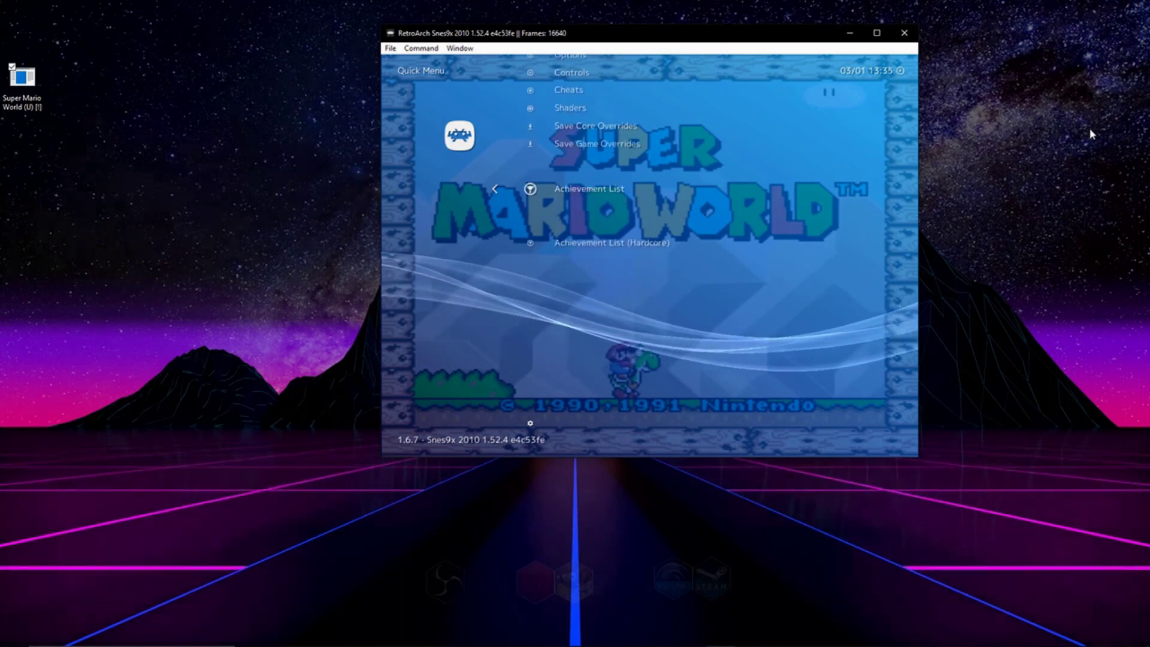
pyautogui.press('Return')
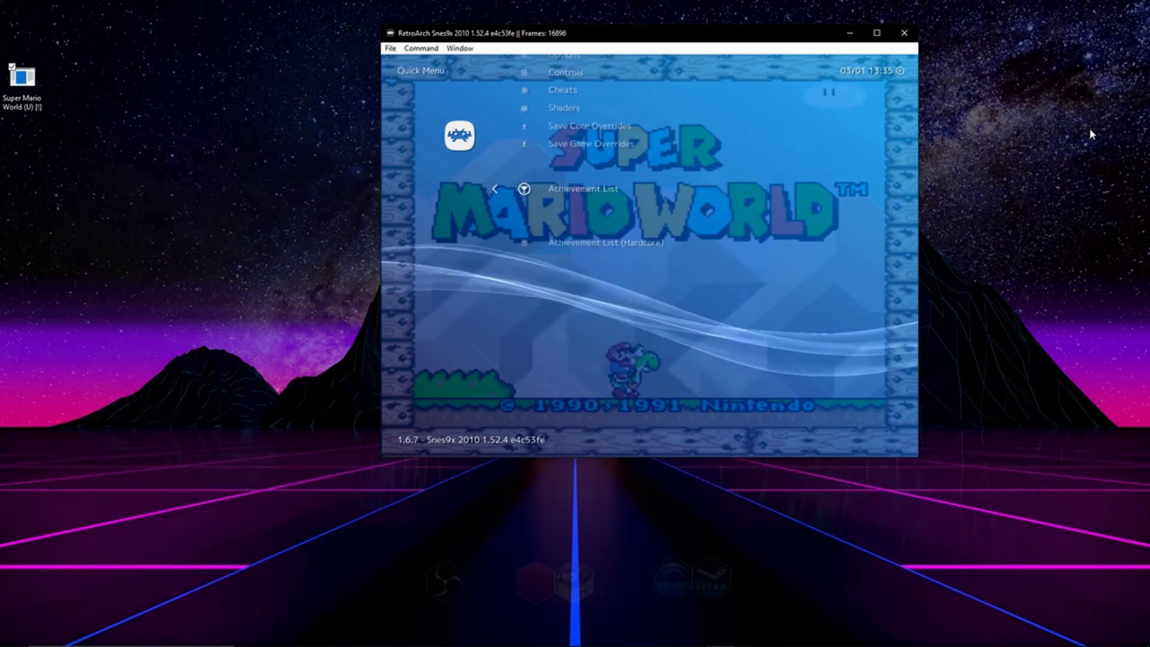
# Step: Go to the Achievement List (Hardcore) entry and return to the running game
pyautogui.press('Down')
pyautogui.press('BackSpace')
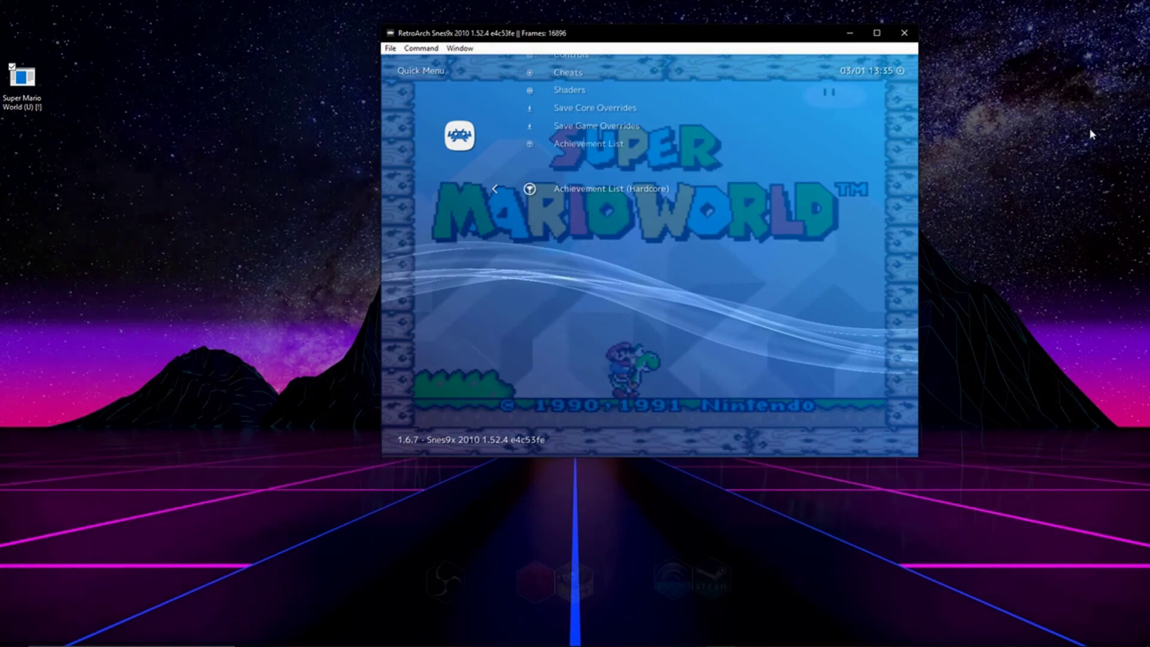
pyautogui.press('BackSpace')
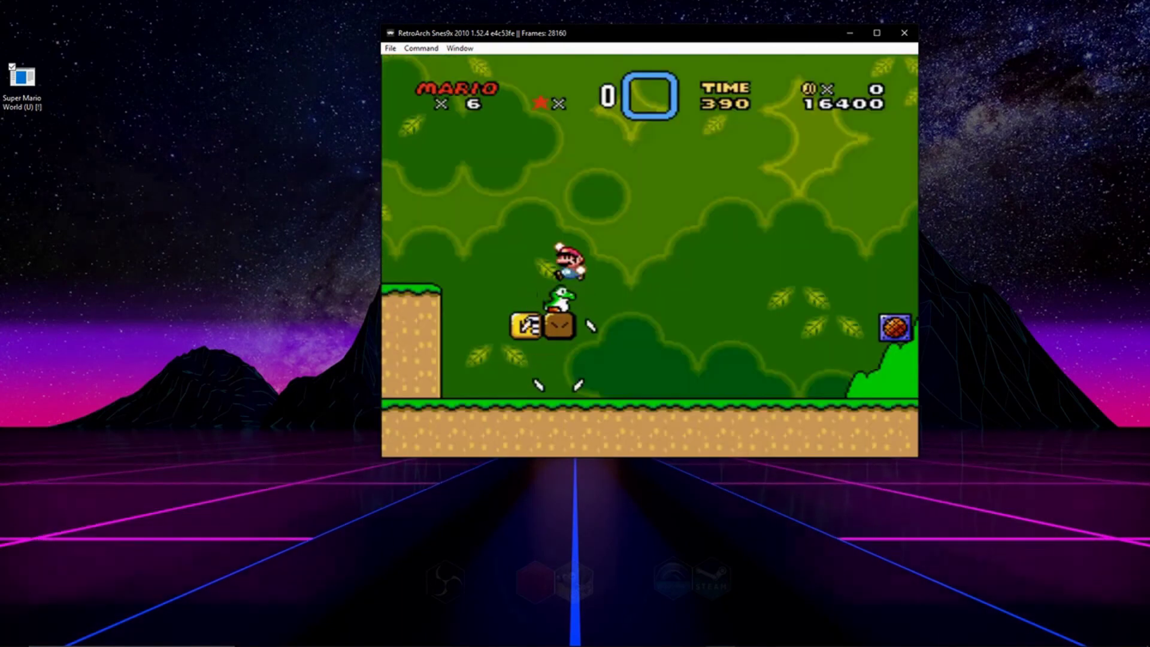
# Step: Mount Yoshi in Super Mario World and ride him through the level to trigger achievements
pyautogui.press('x')
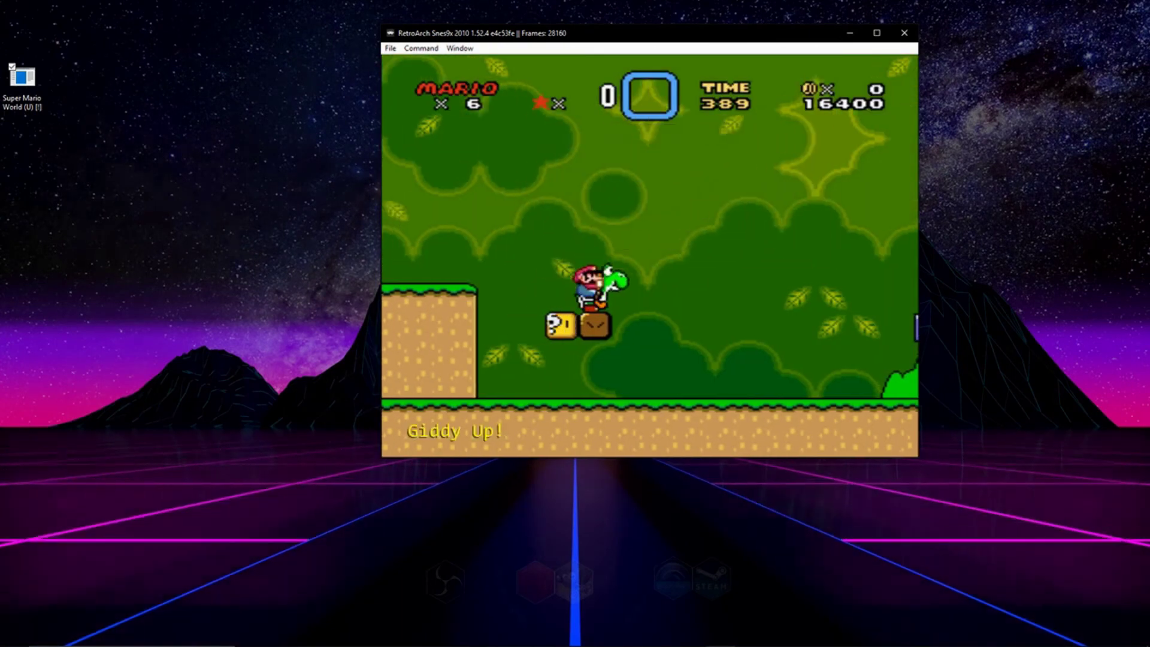
pyautogui.press('Right')
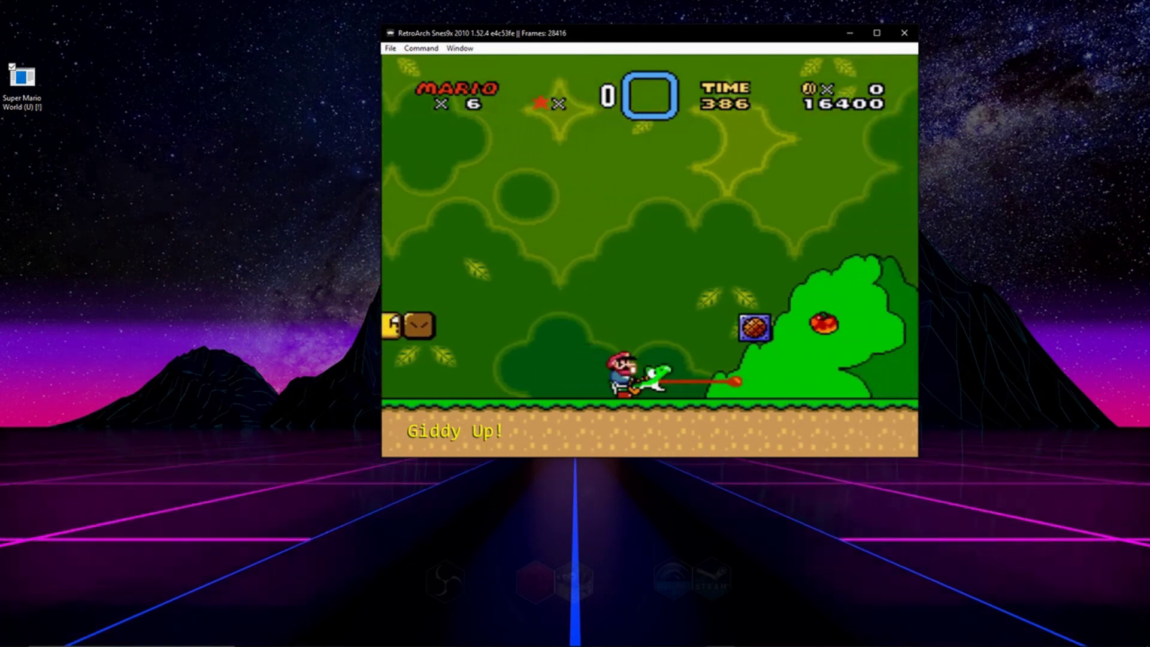
pyautogui.press('z')
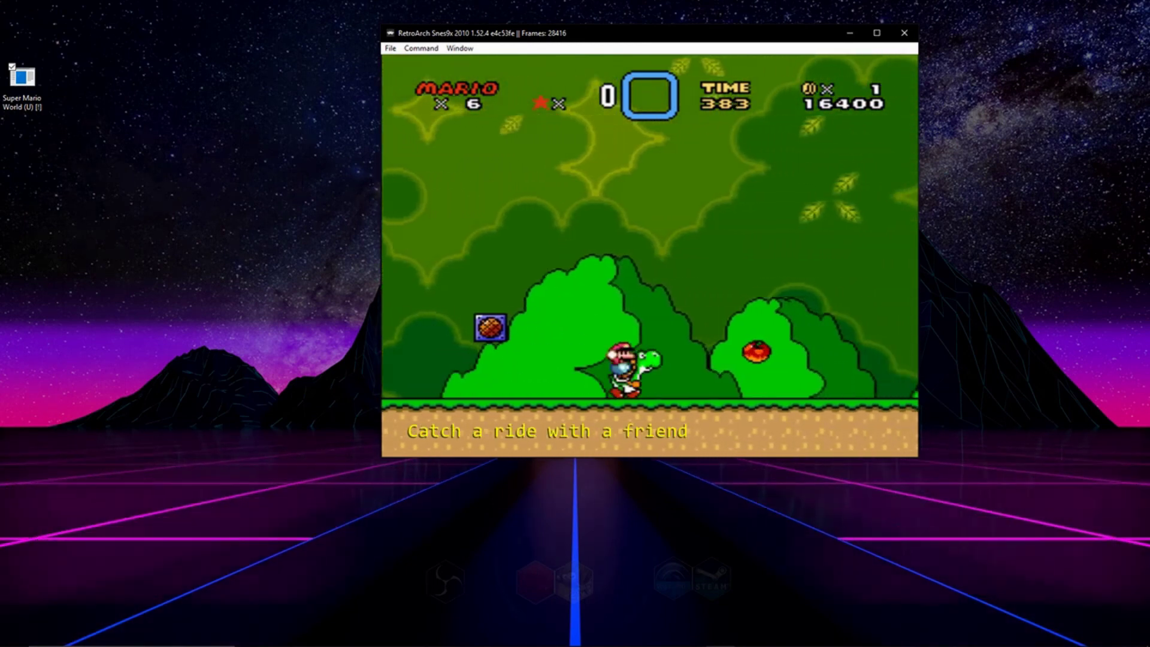
pyautogui.press('z')
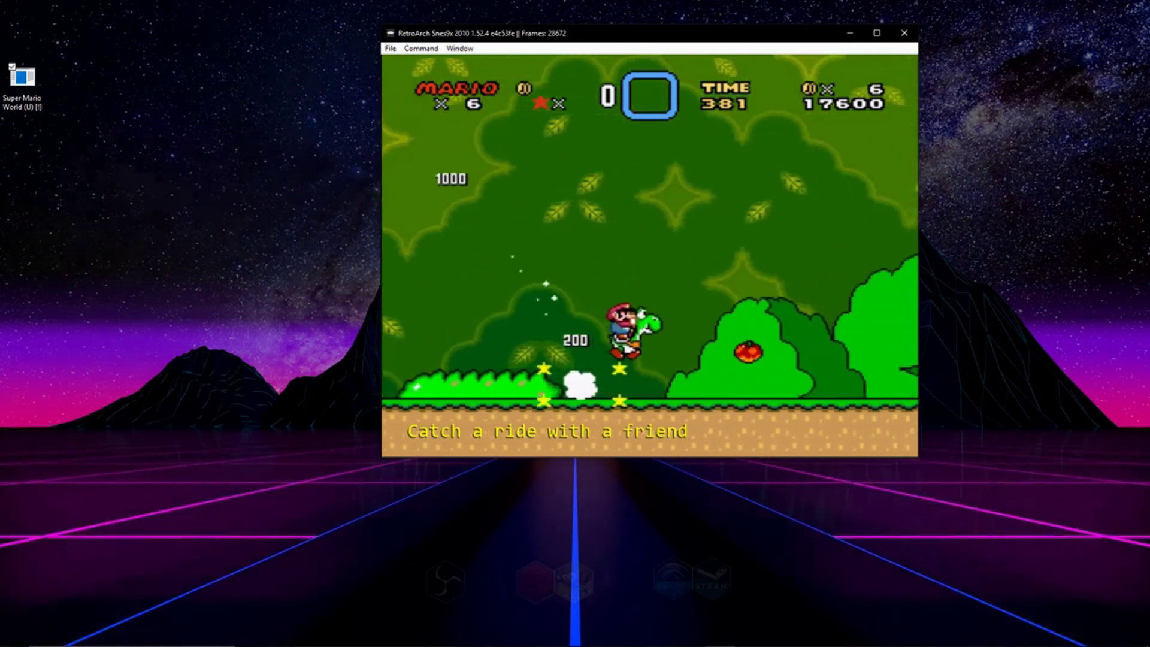